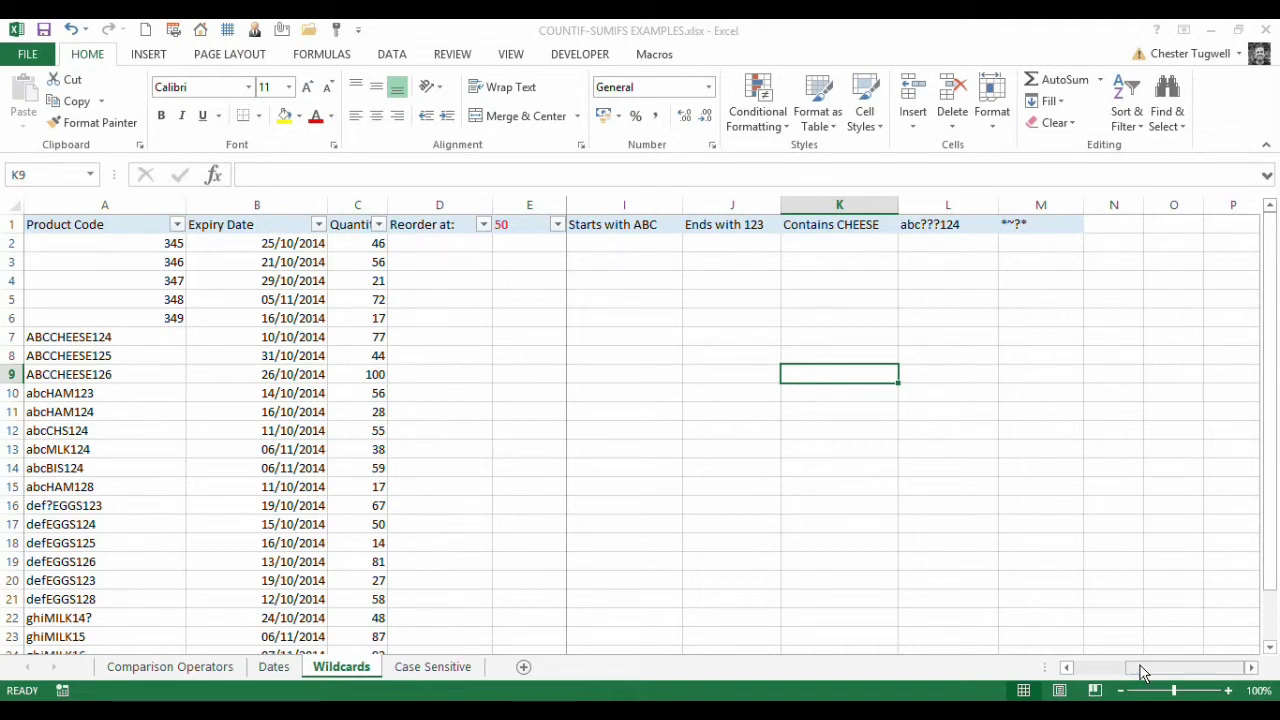
Start a COUNTIFS in G2 counting quantities in C2:C25 below the reorder level in E1.
drag(1143, 672, 1080, 675)
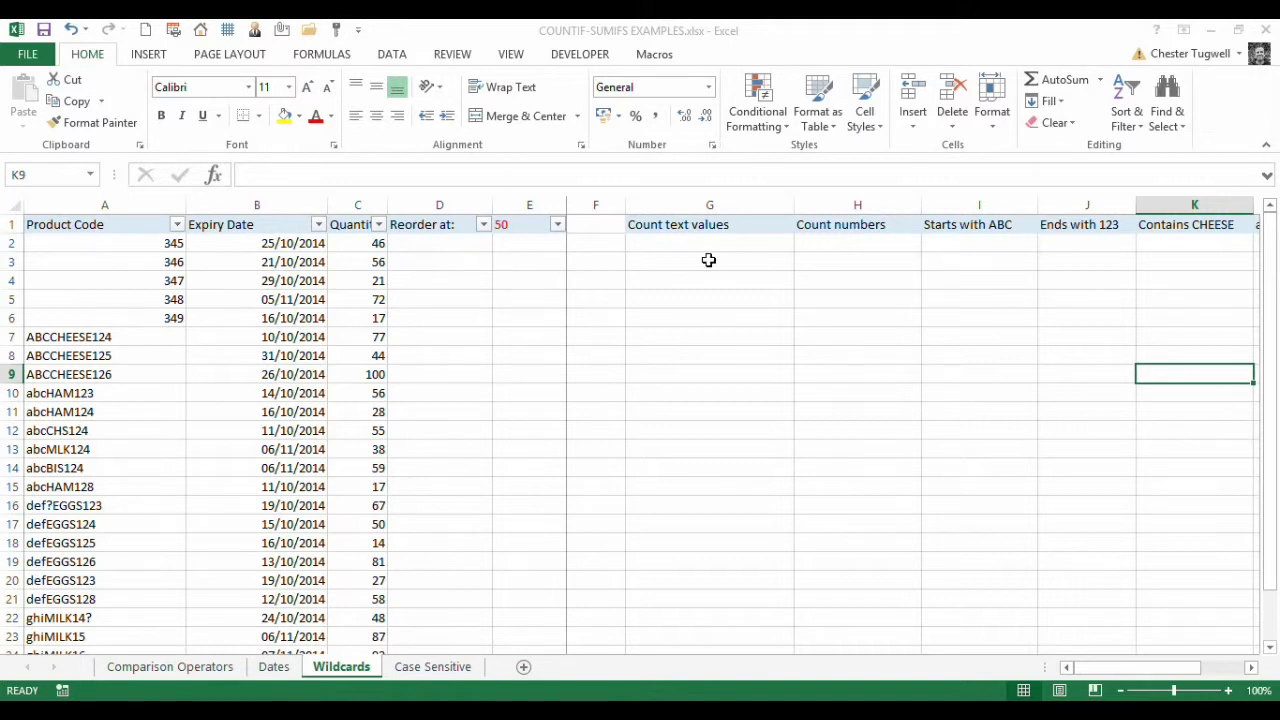
click(695, 244)
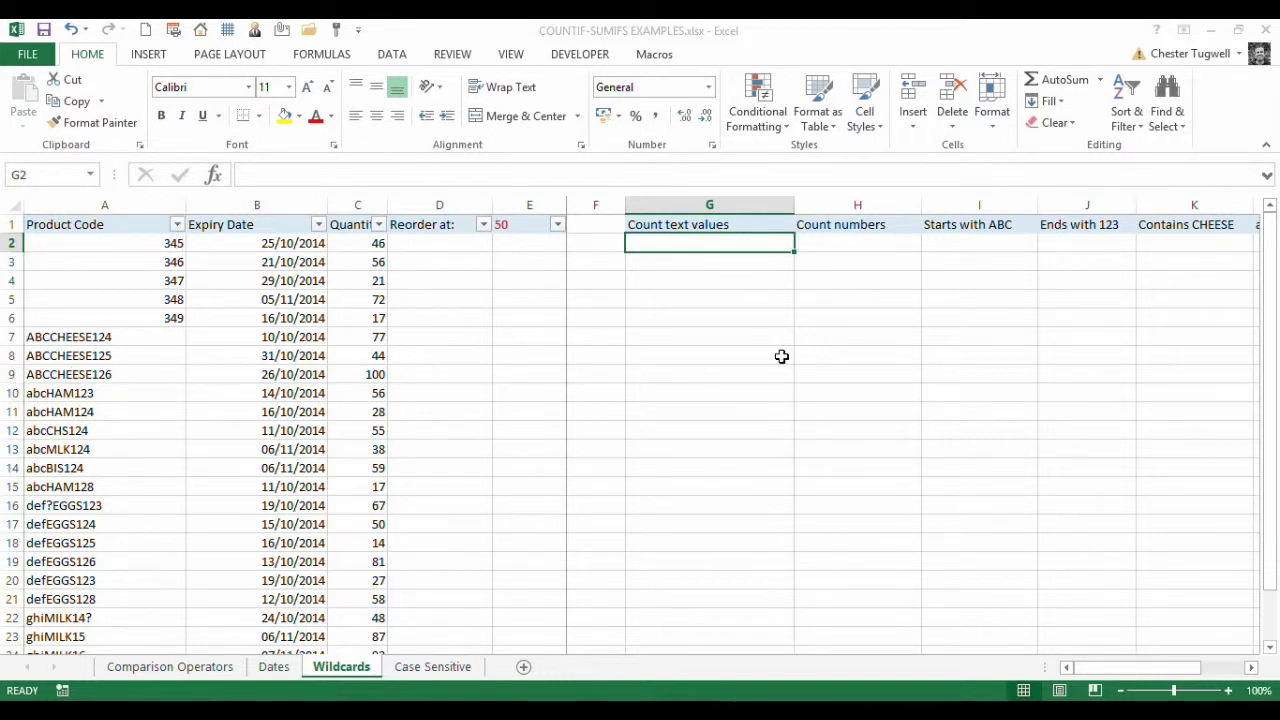
text(=count)
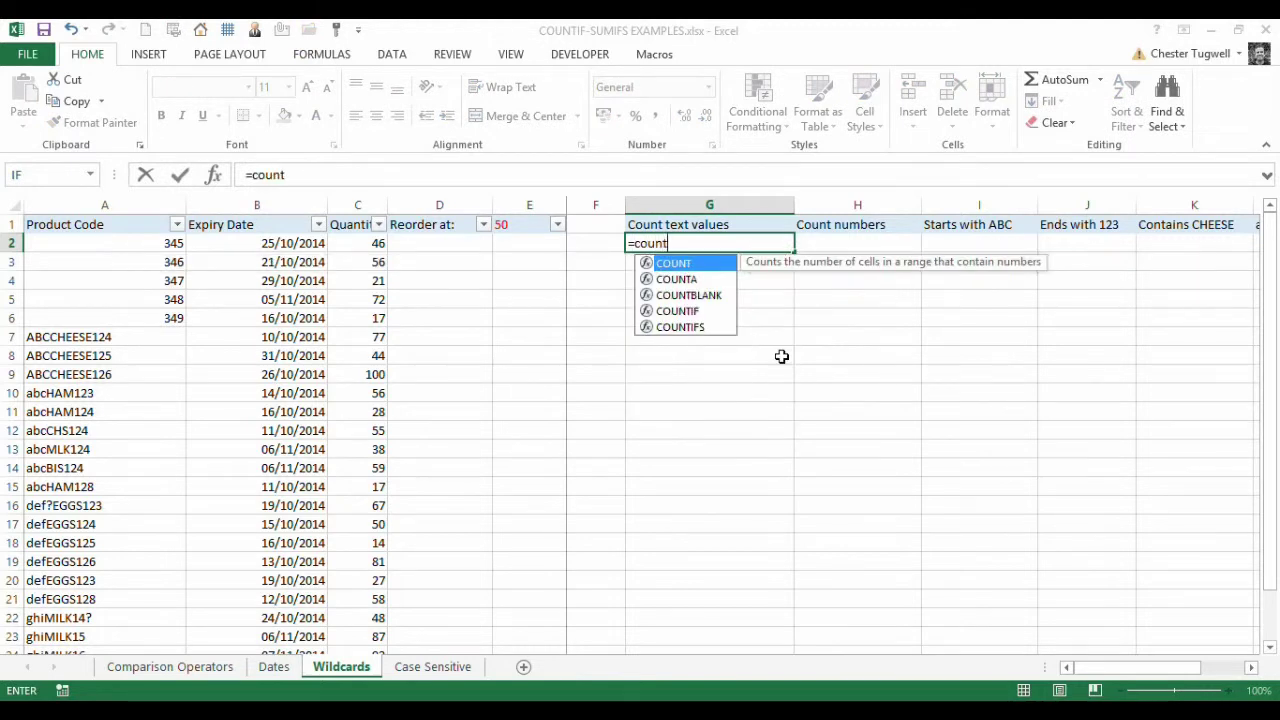
text(ifs()
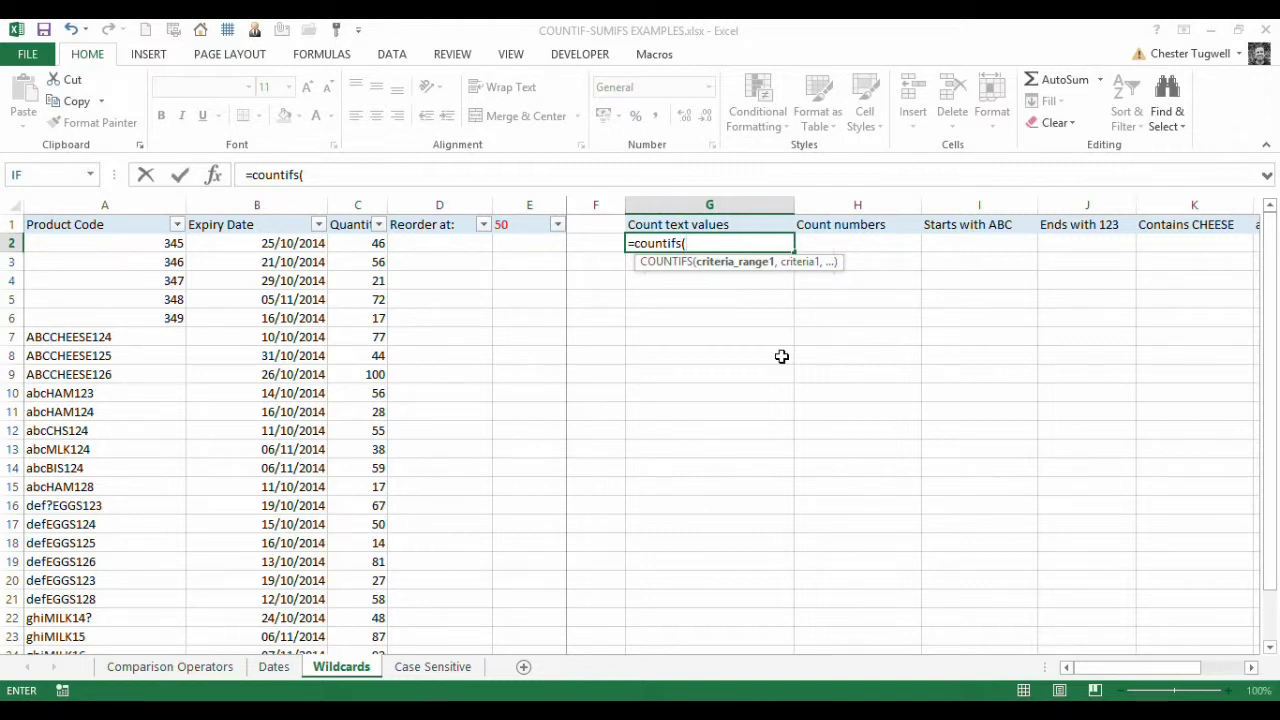
click(367, 244)
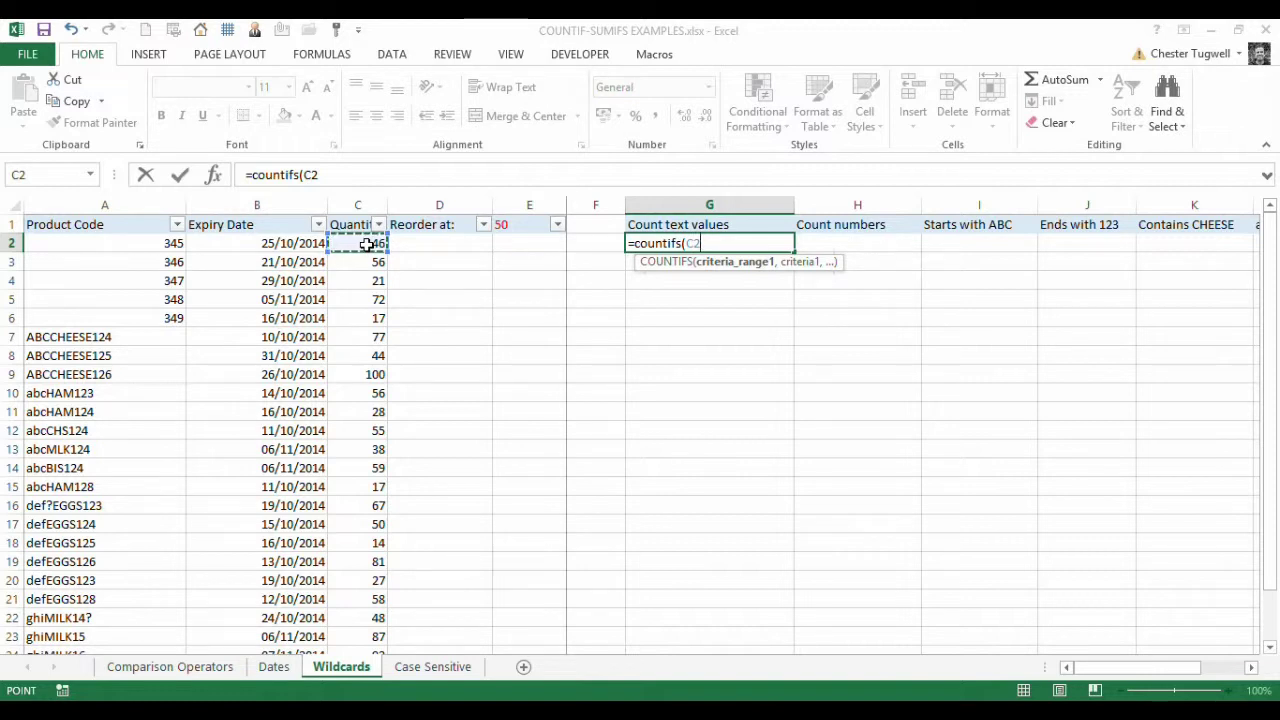
key(ctrl+shift+Down)
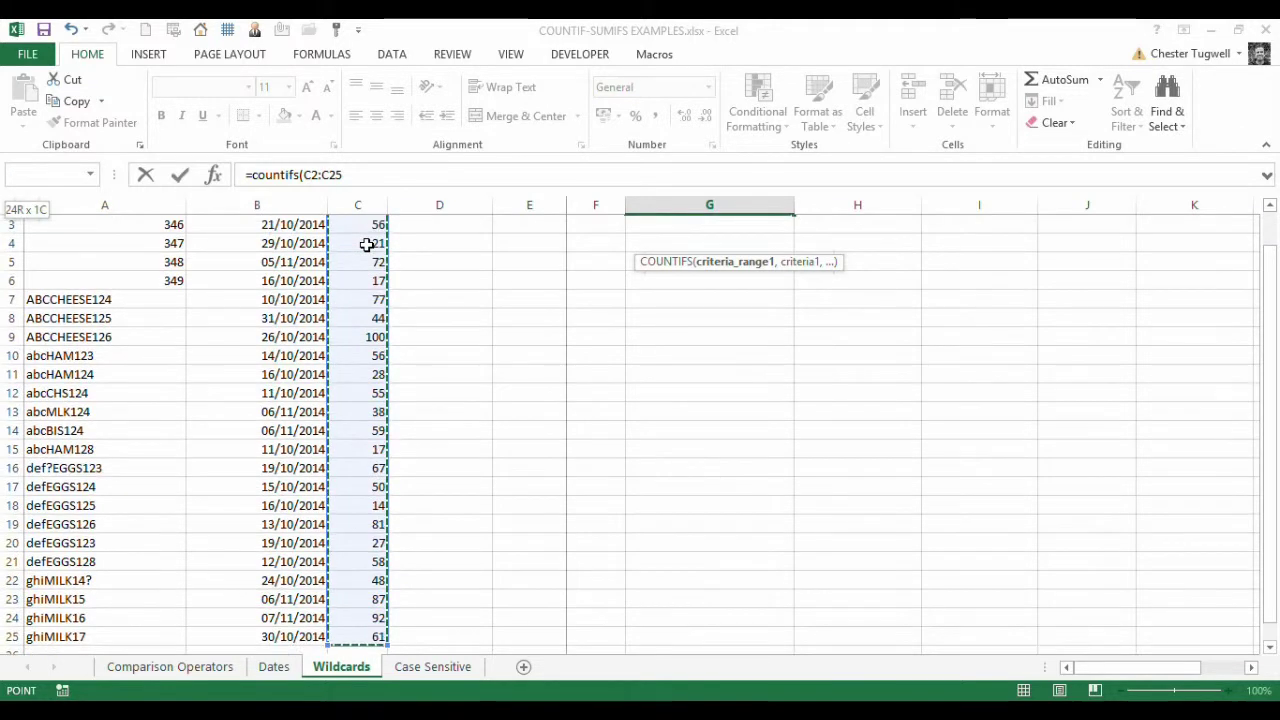
drag(1273, 335, 1273, 248)
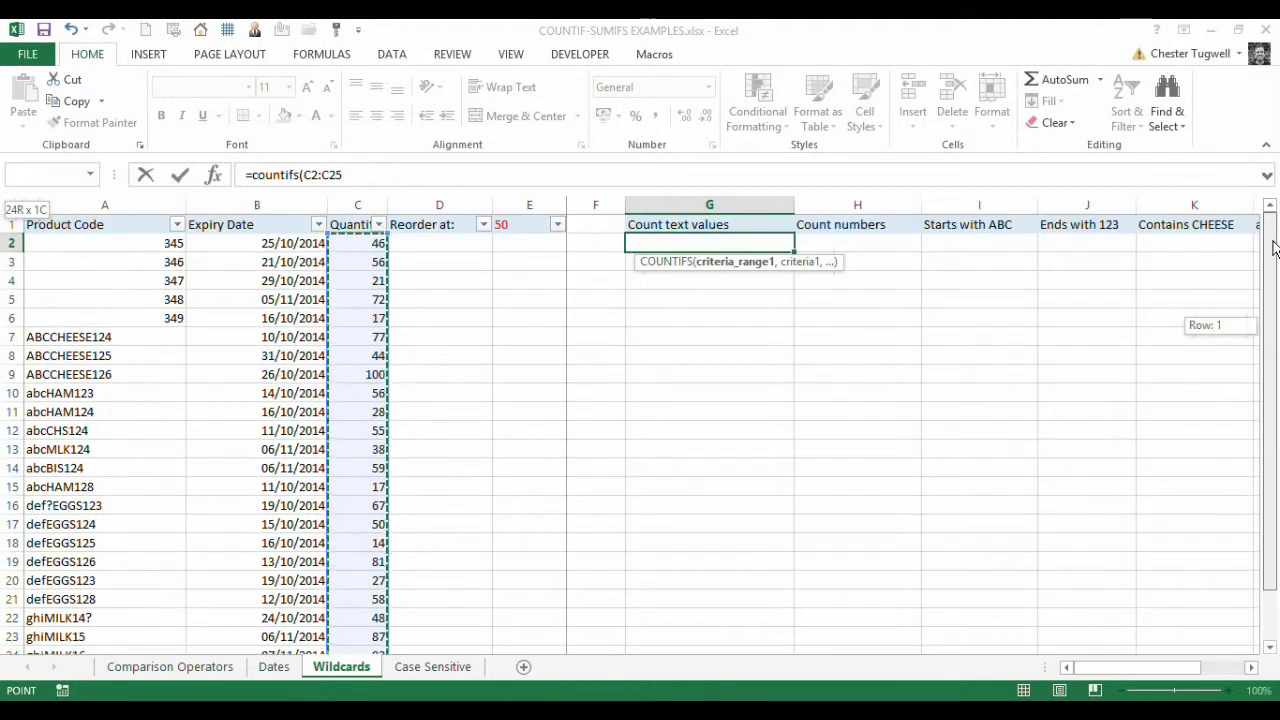
text(,"<)
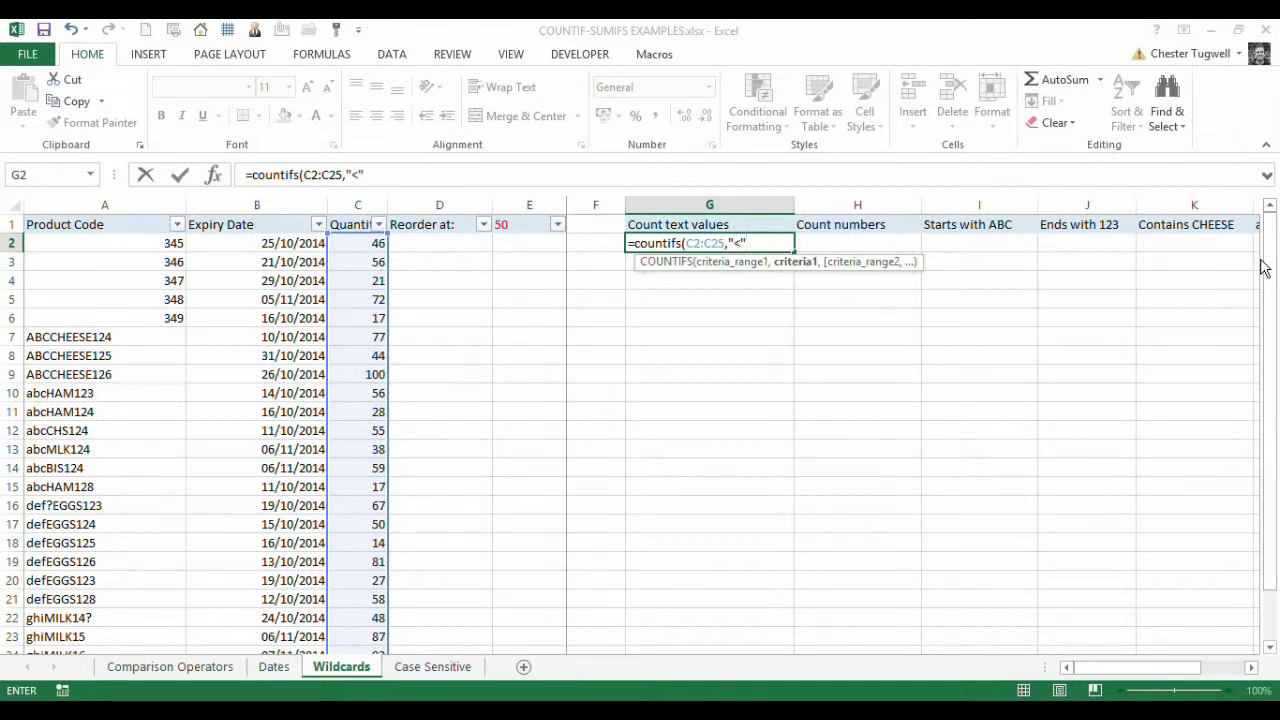
text("&)
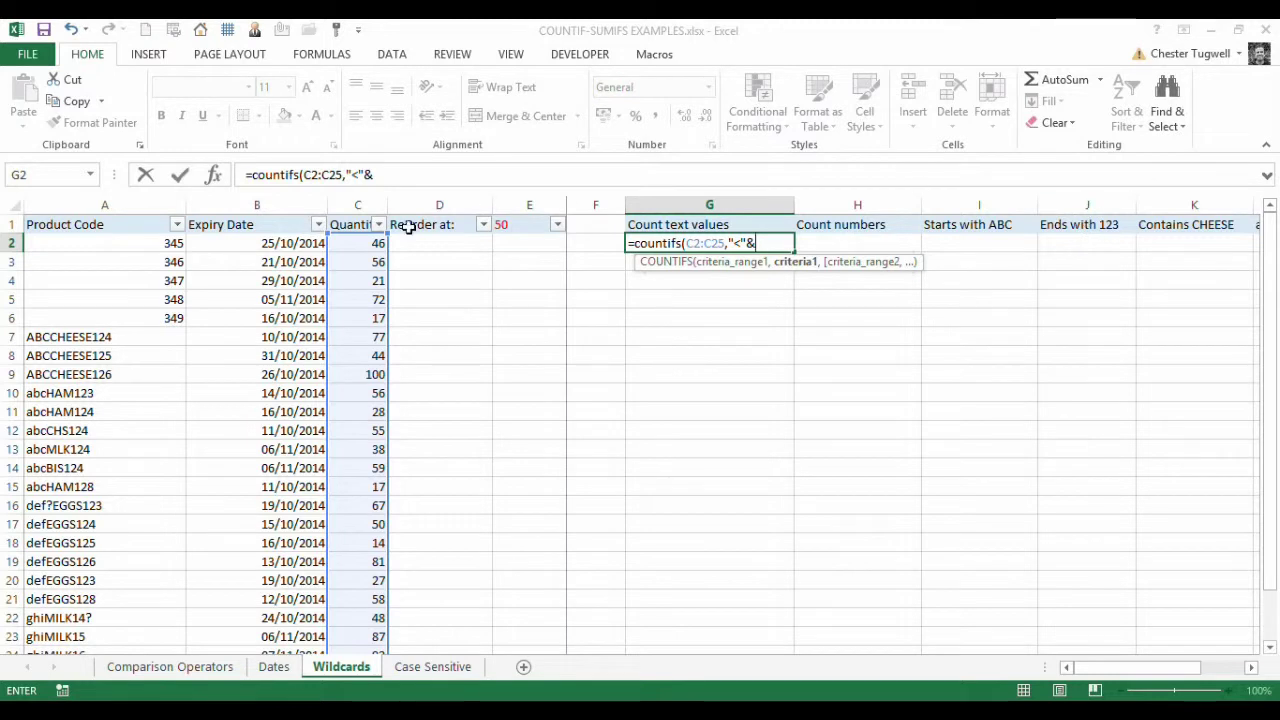
click(530, 225)
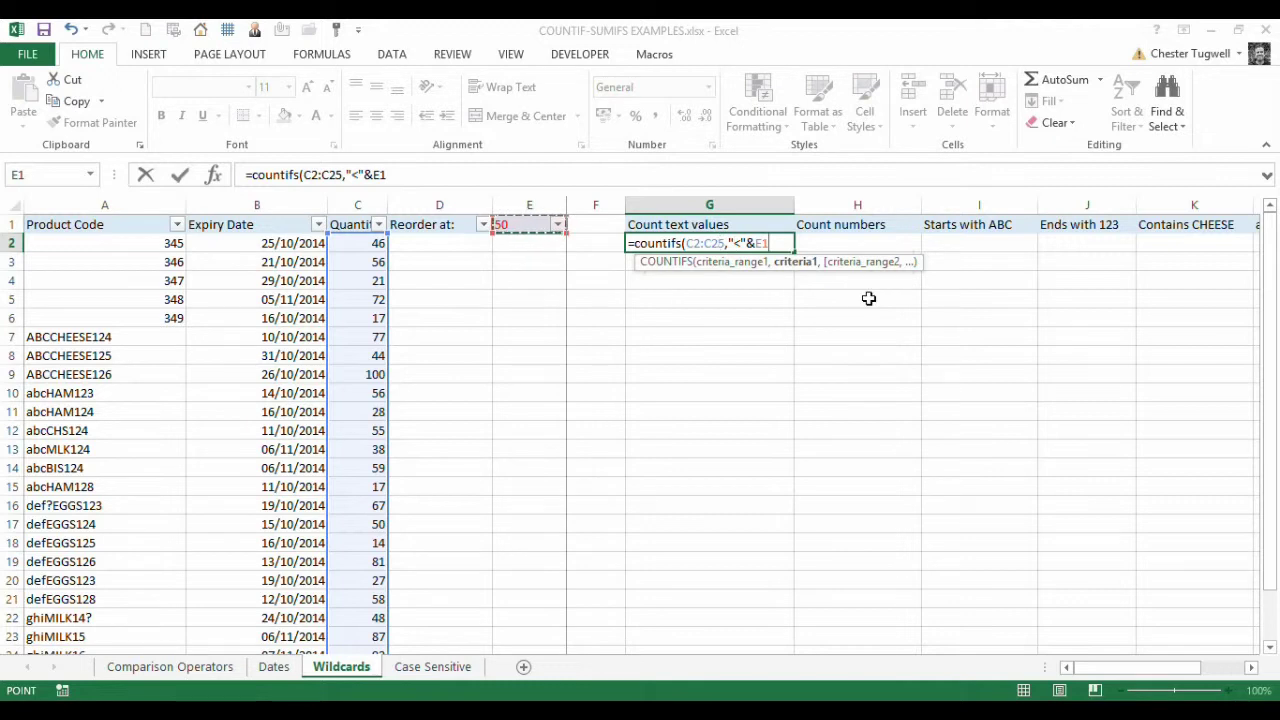
Add the A2:A25 "*" product-code criterion and commit the formula, showing 7.
text(,)
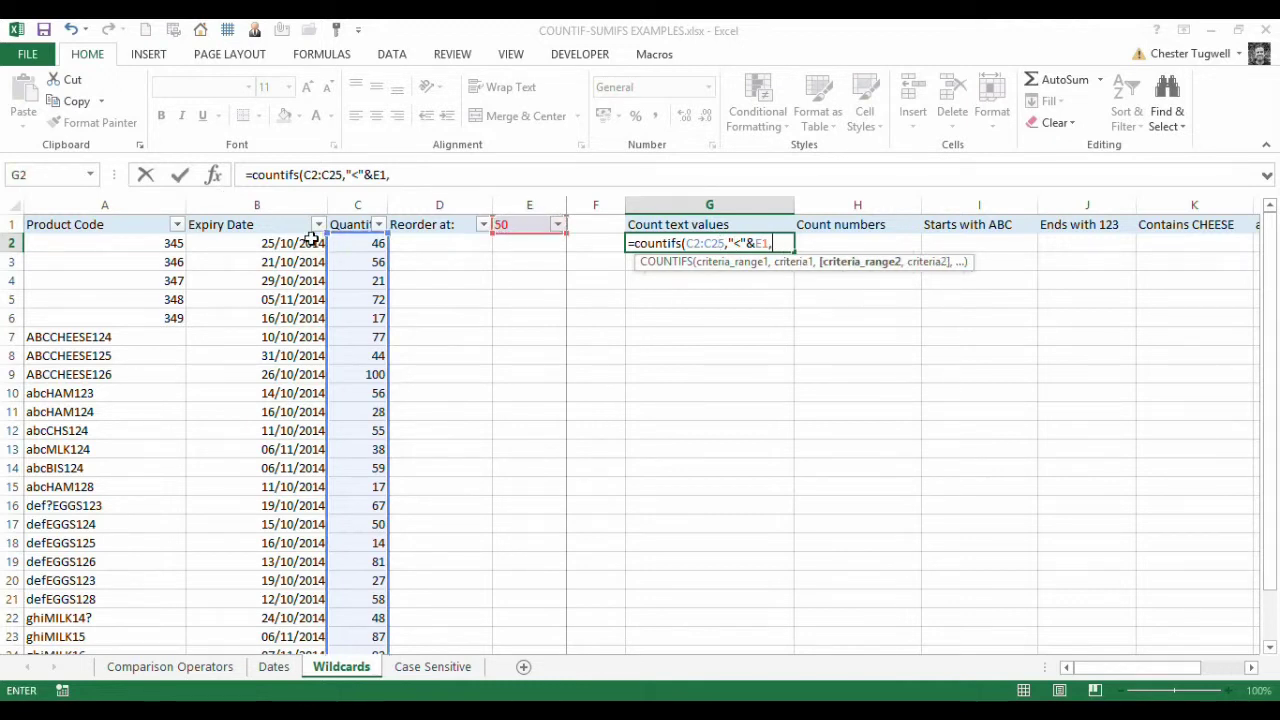
click(164, 243)
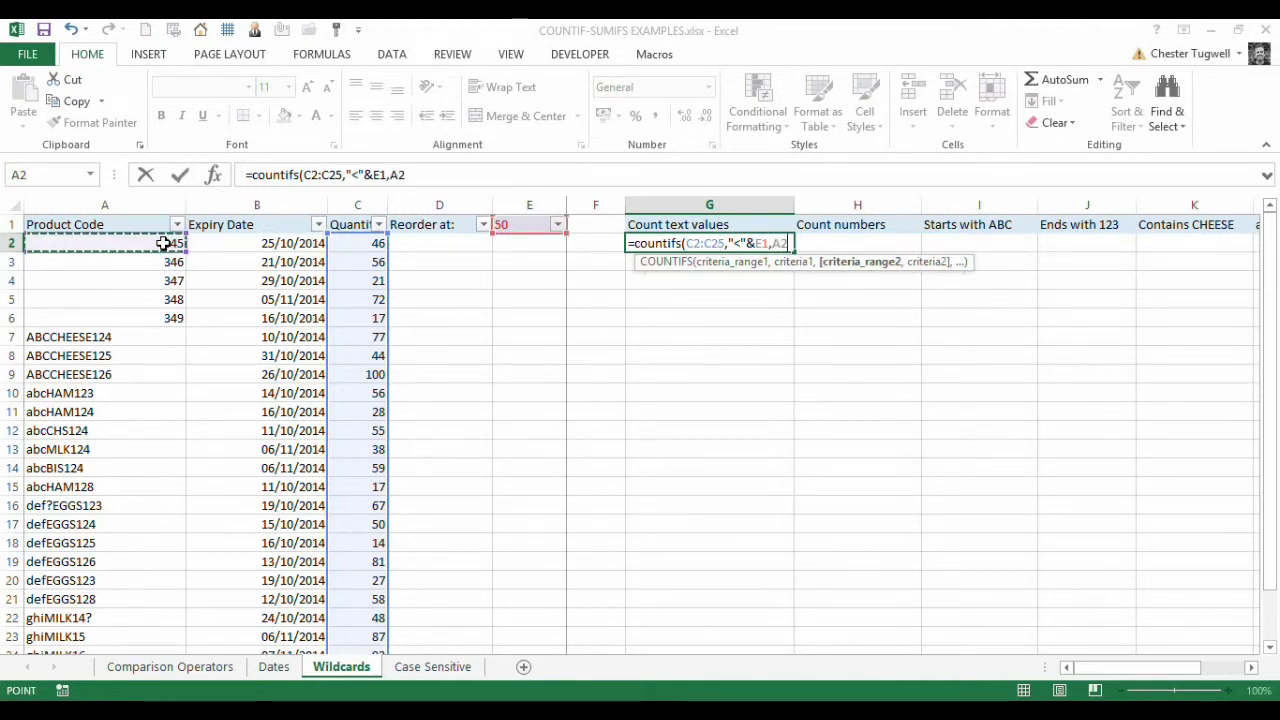
key(ctrl+shift+Down)
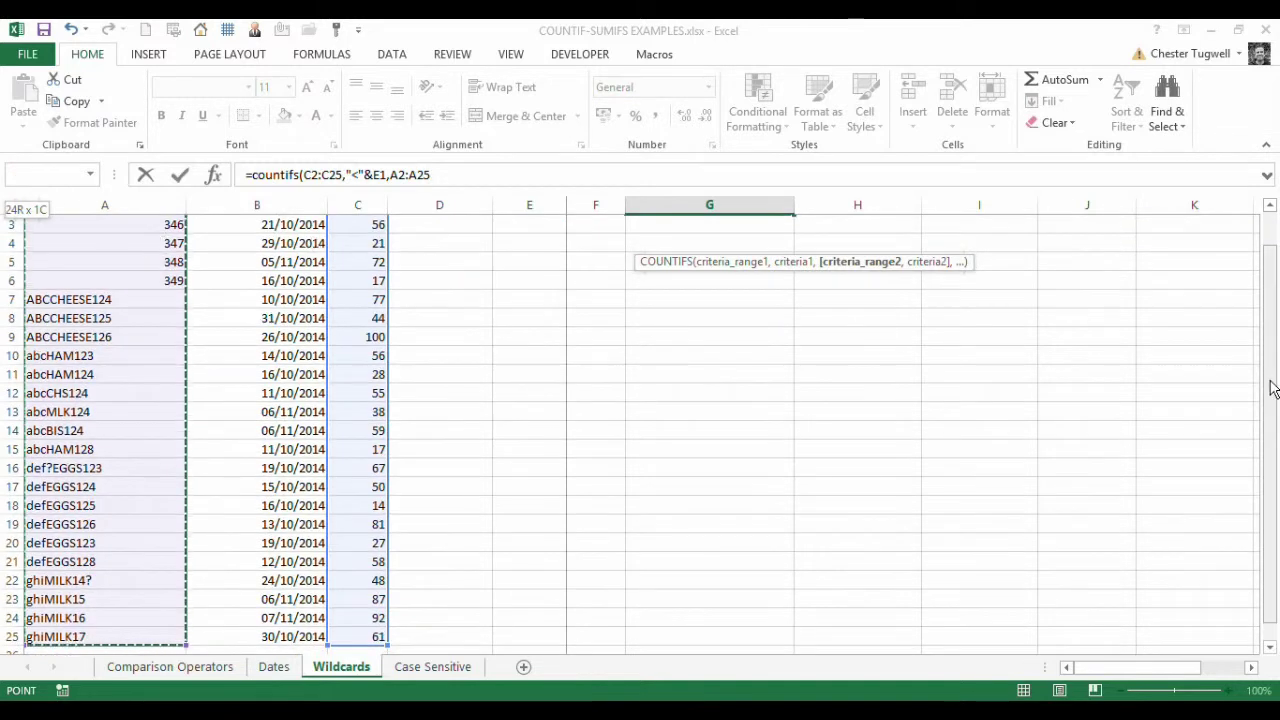
drag(1271, 386, 1265, 330)
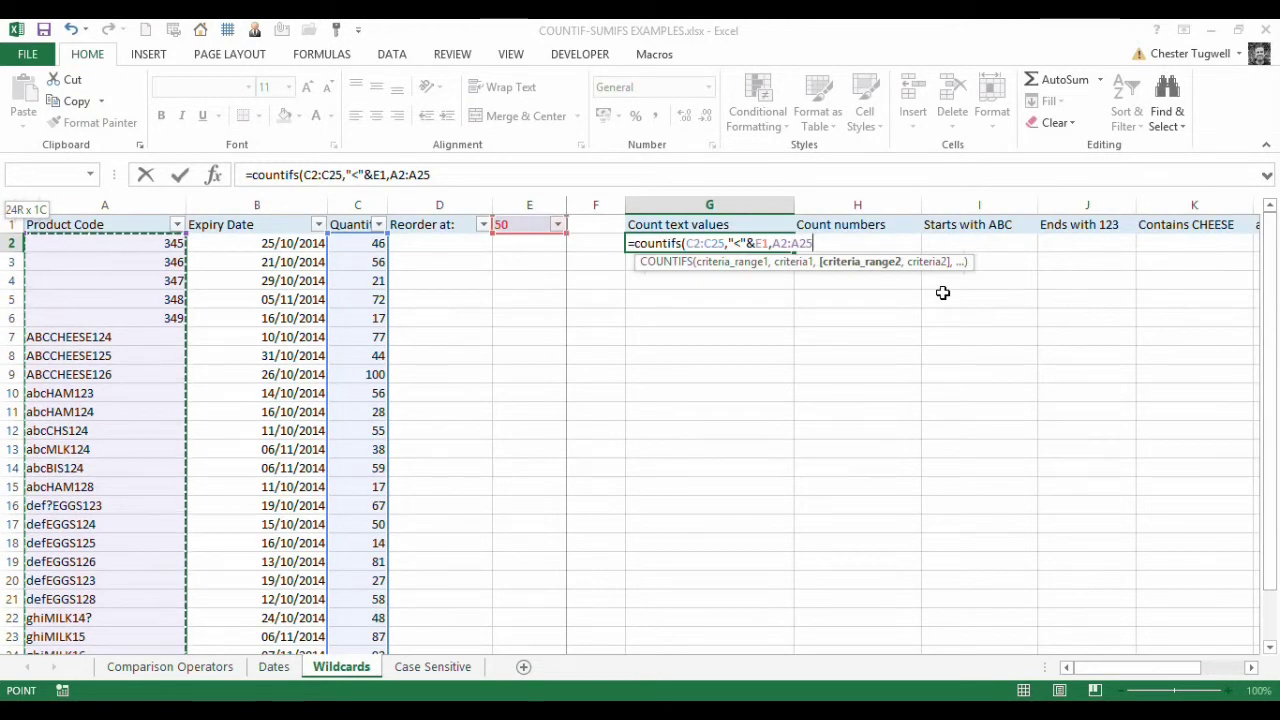
text(,"*)
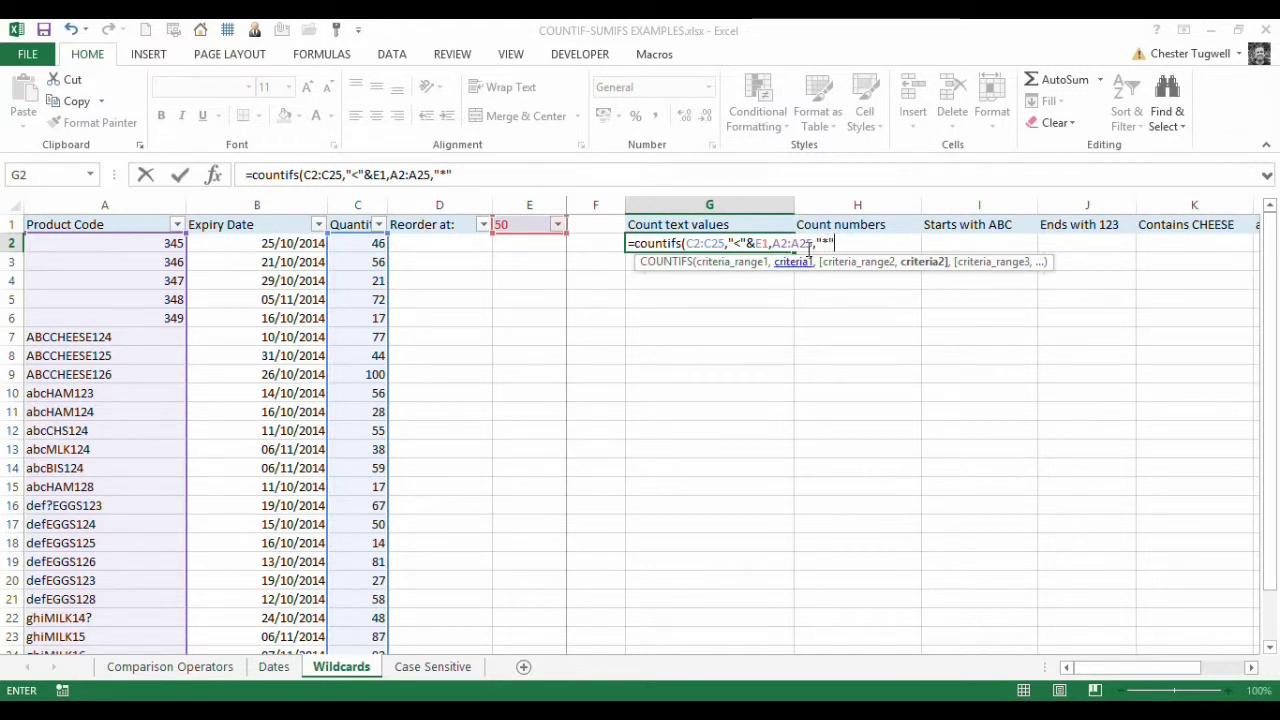
text("))
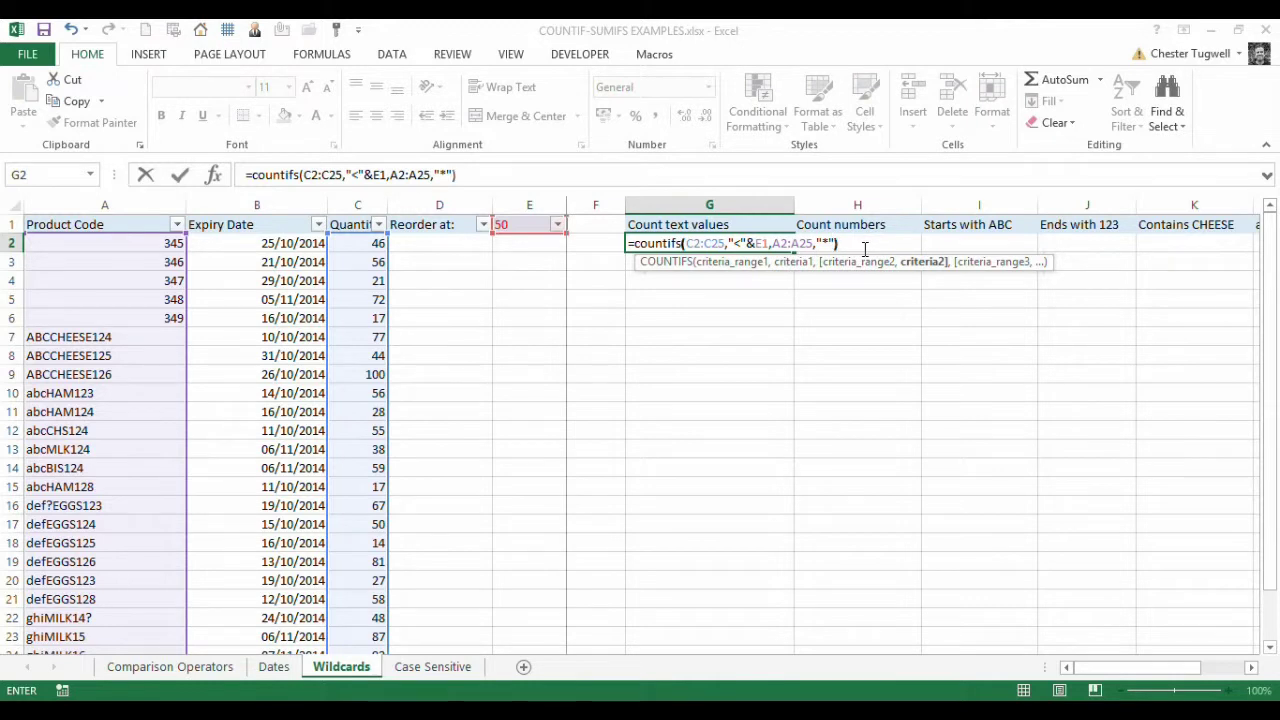
key(ctrl+Return)
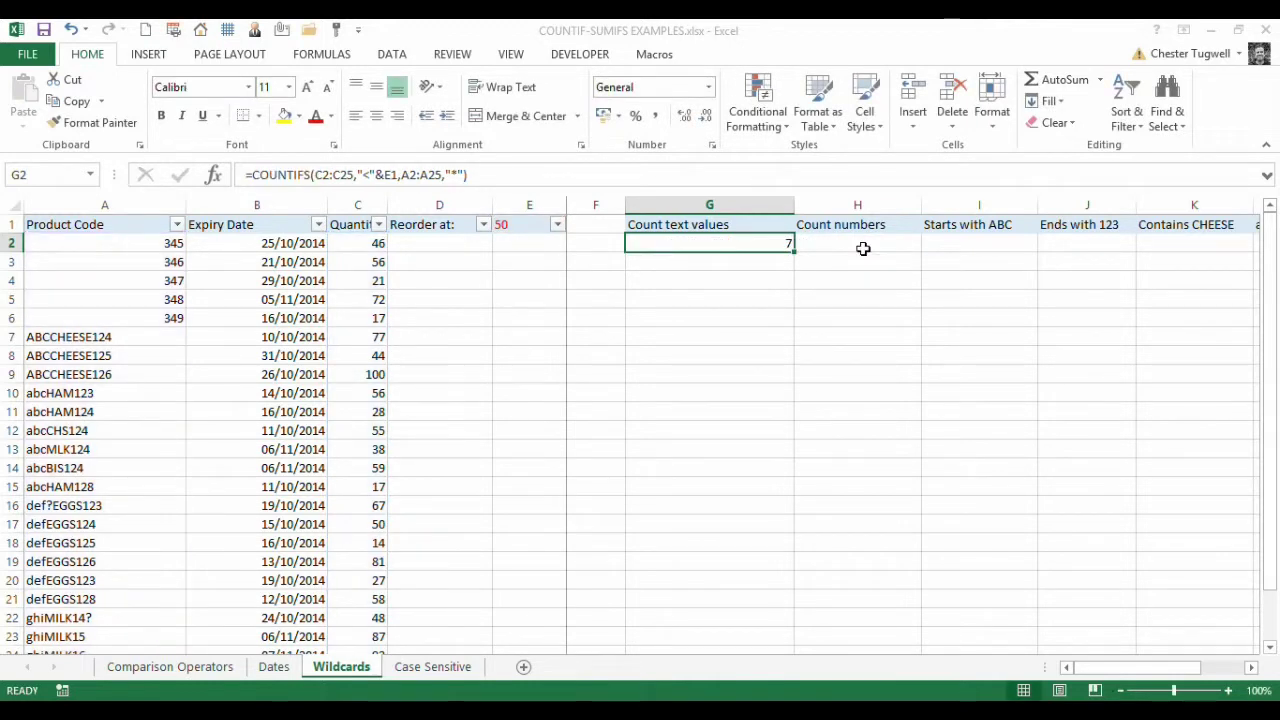
Filter Quantity to values less than 50, then clear that filter.
click(379, 225)
mouse_move(329, 362)
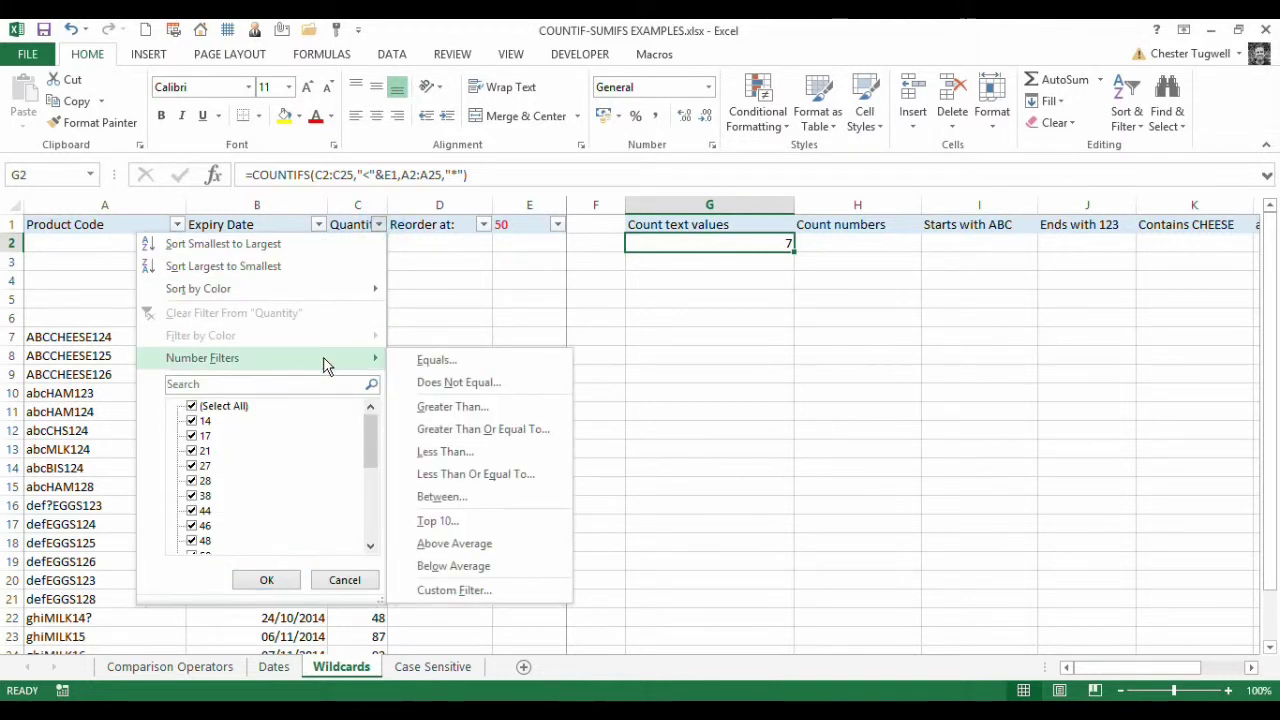
click(434, 451)
text(50)
key(Return)
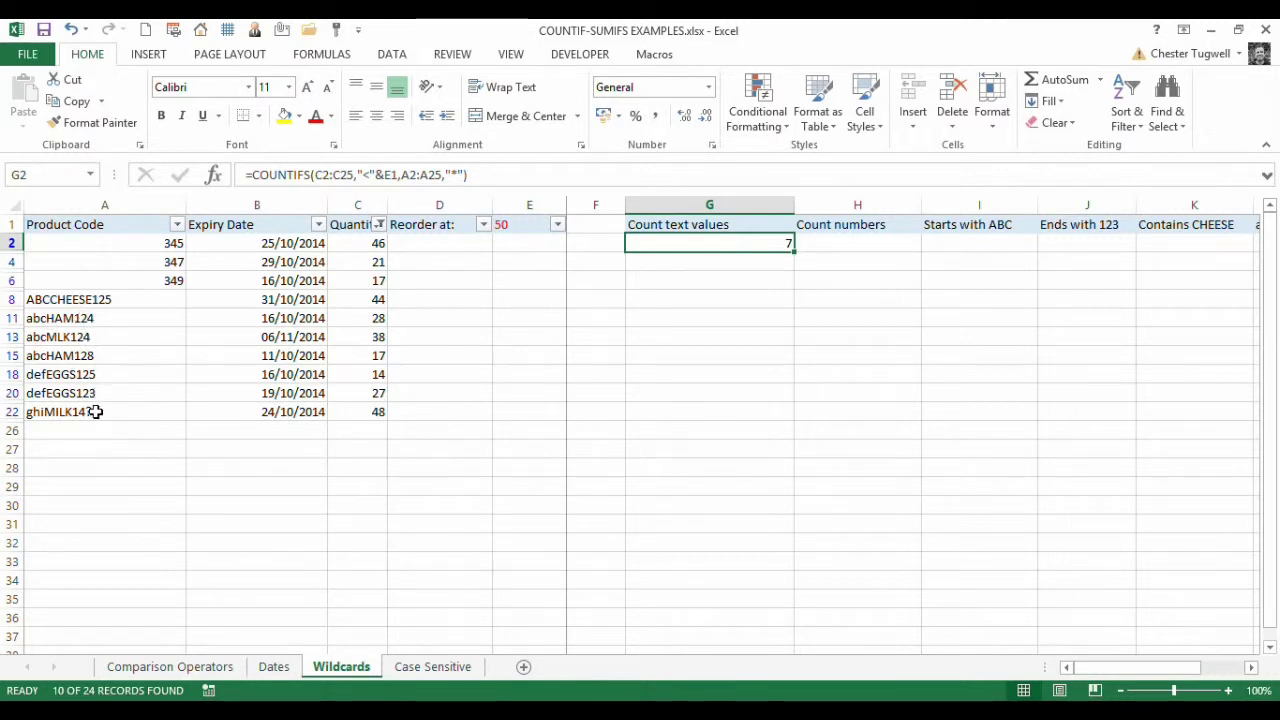
click(379, 225)
click(303, 325)
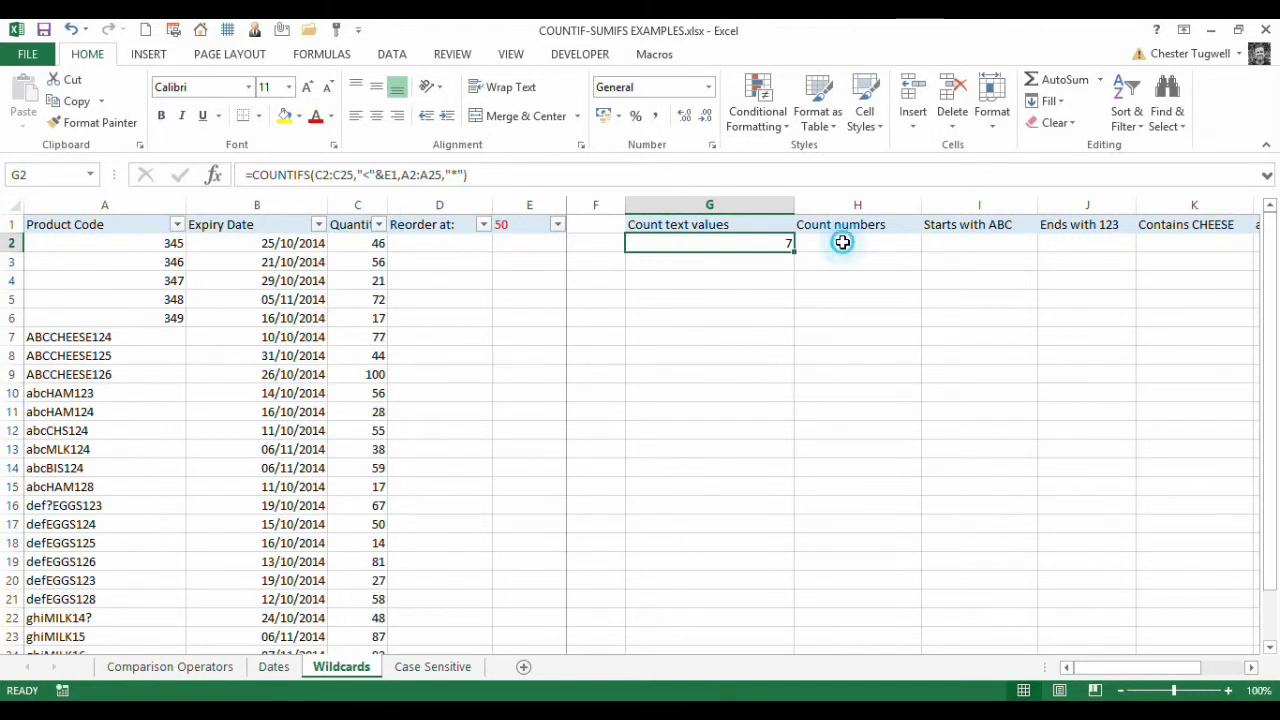
Select and copy G2's entire COUNTIFS formula text from the formula bar.
click(811, 243)
click(748, 245)
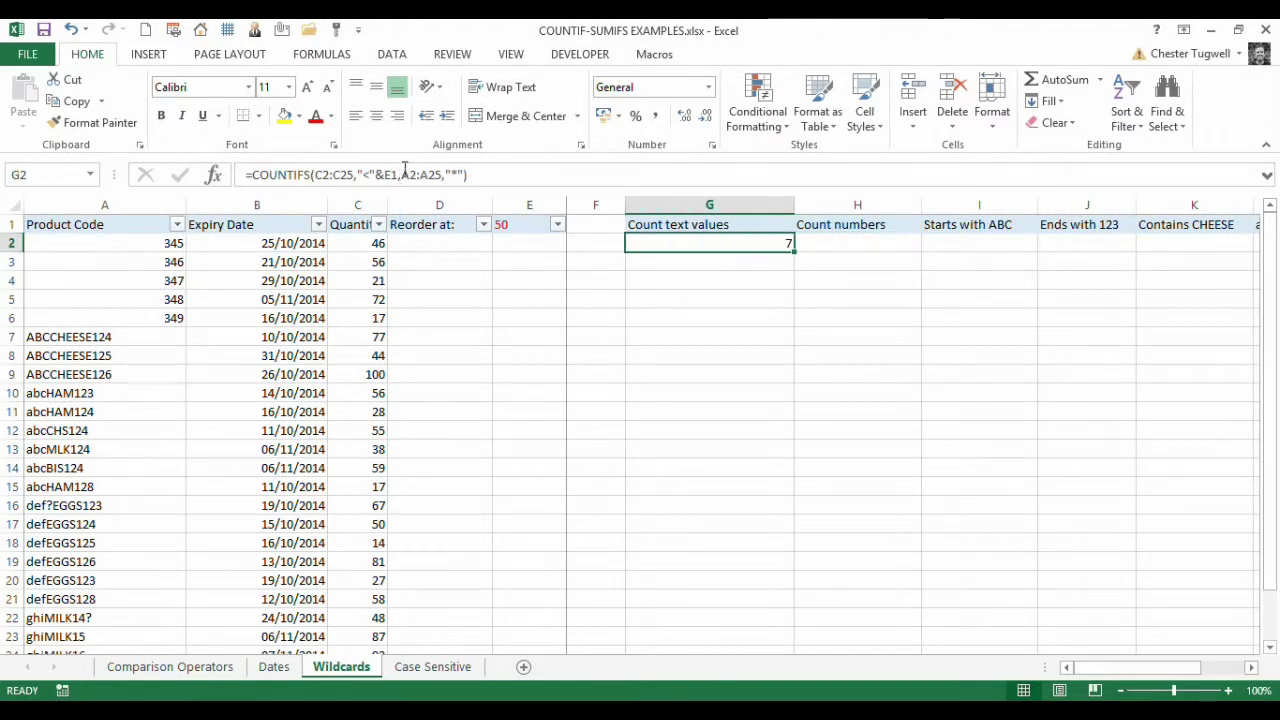
click(466, 174)
click(257, 175)
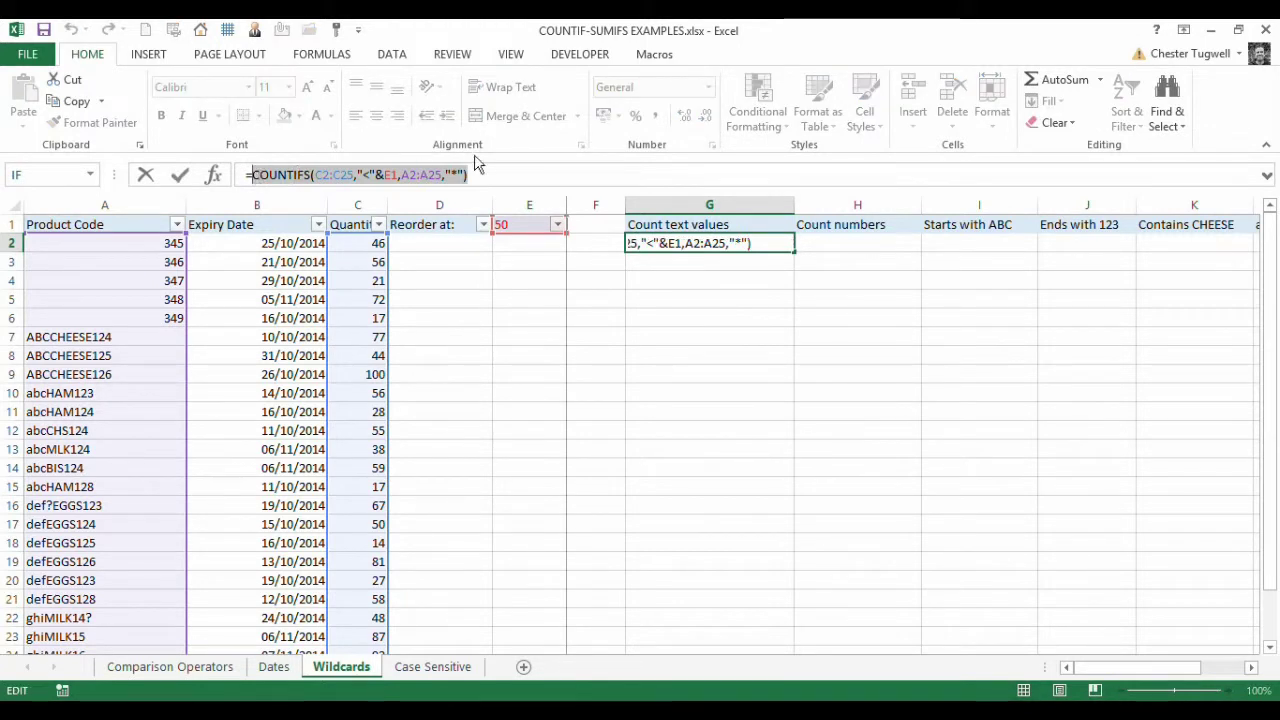
drag(479, 174, 245, 176)
key(ctrl+c)
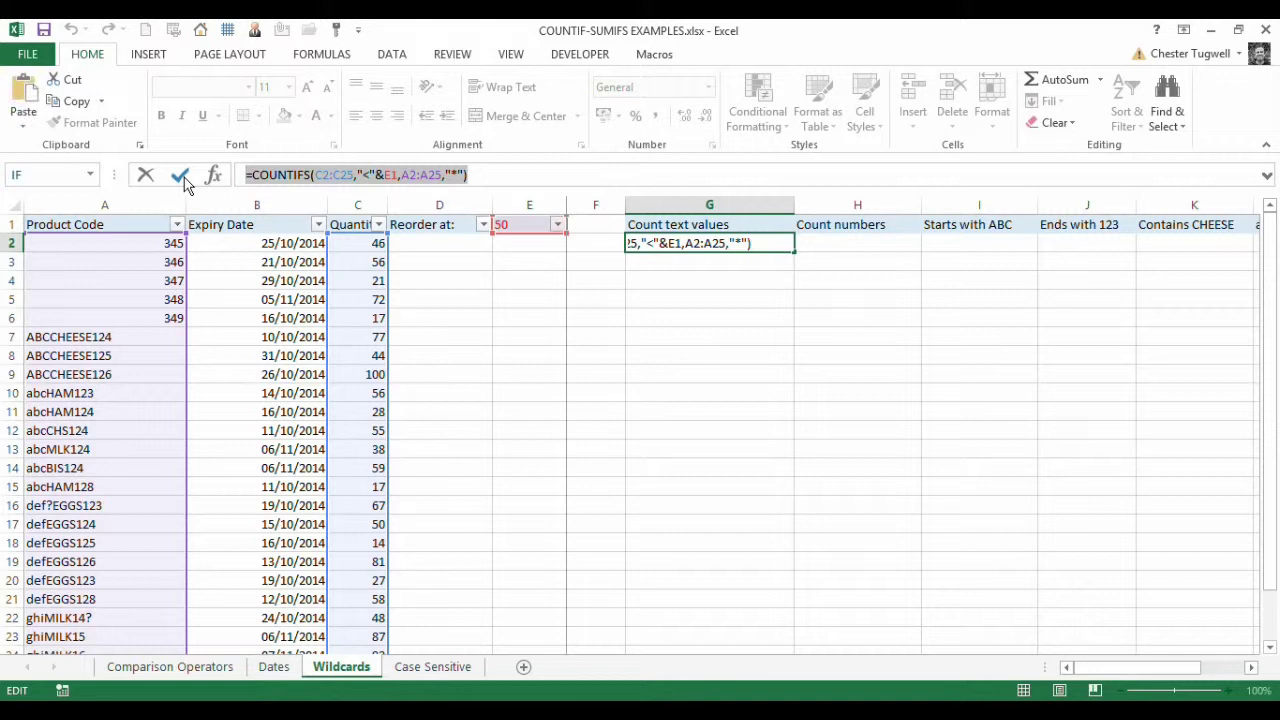
click(179, 175)
click(831, 244)
Paste the COUNTIFS into H2 and insert <> in the code criterion so it counts numbers, showing 3.
key(ctrl+v)
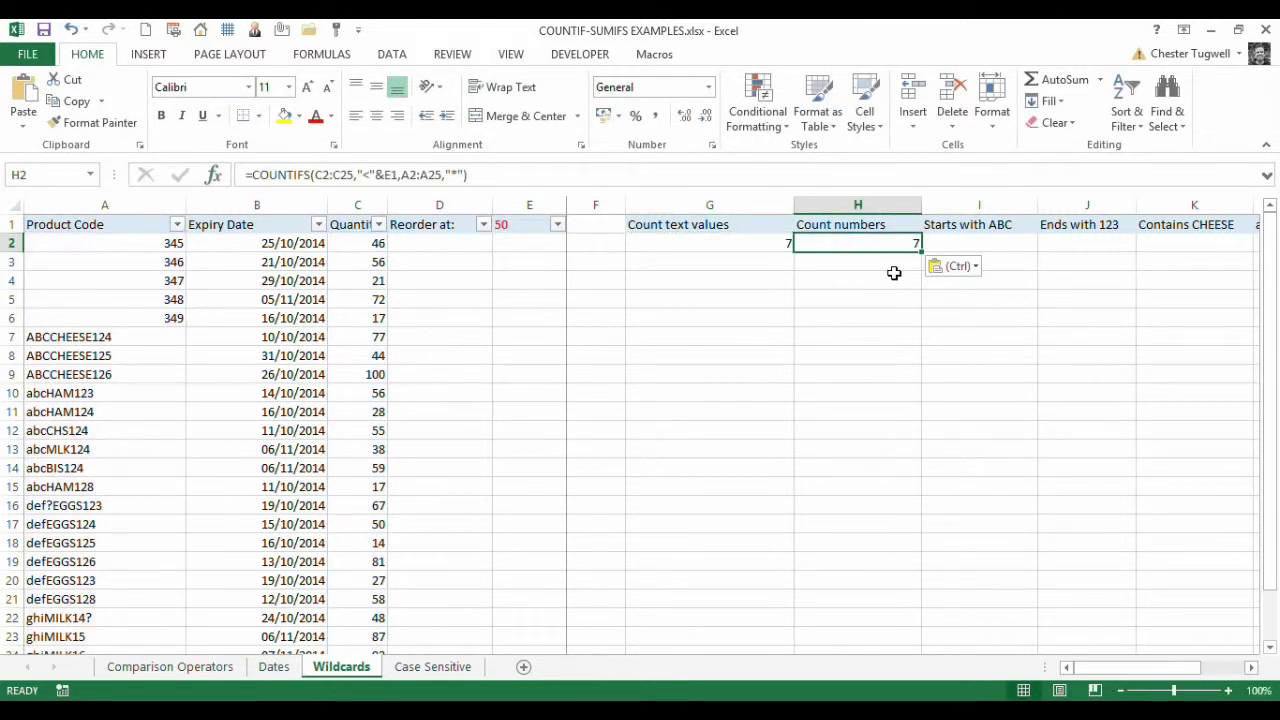
click(451, 174)
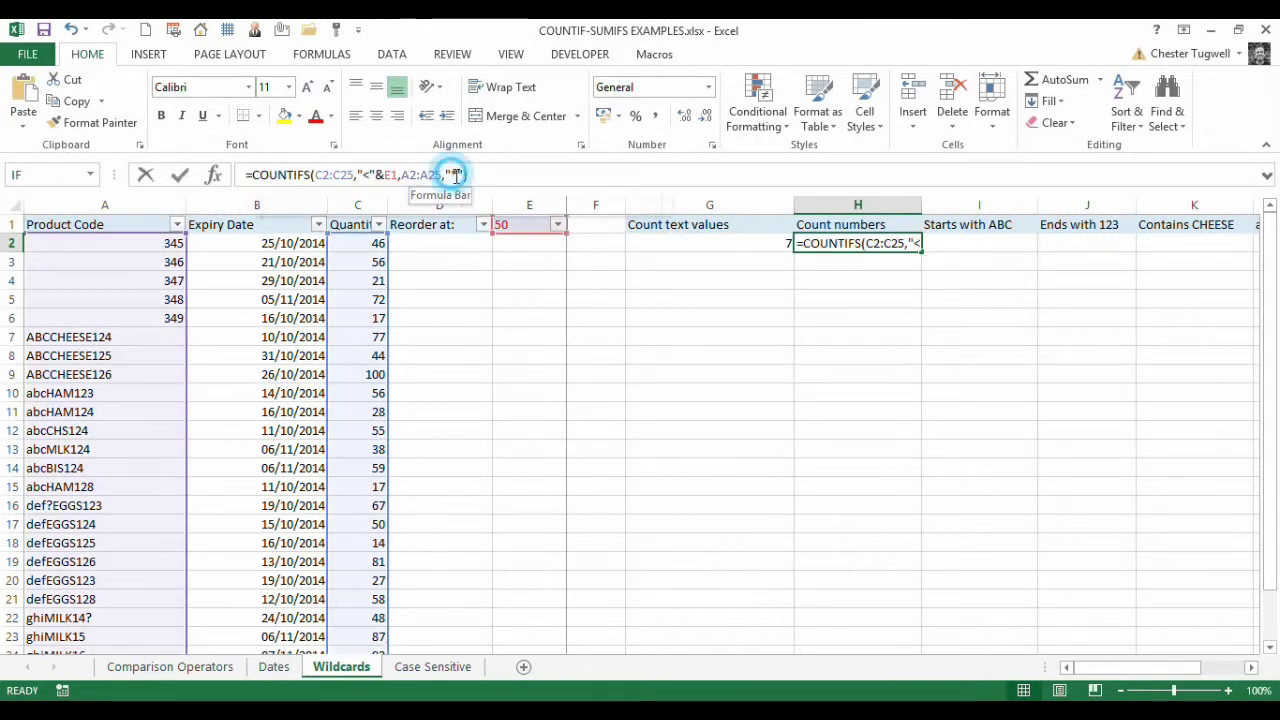
text(<>)
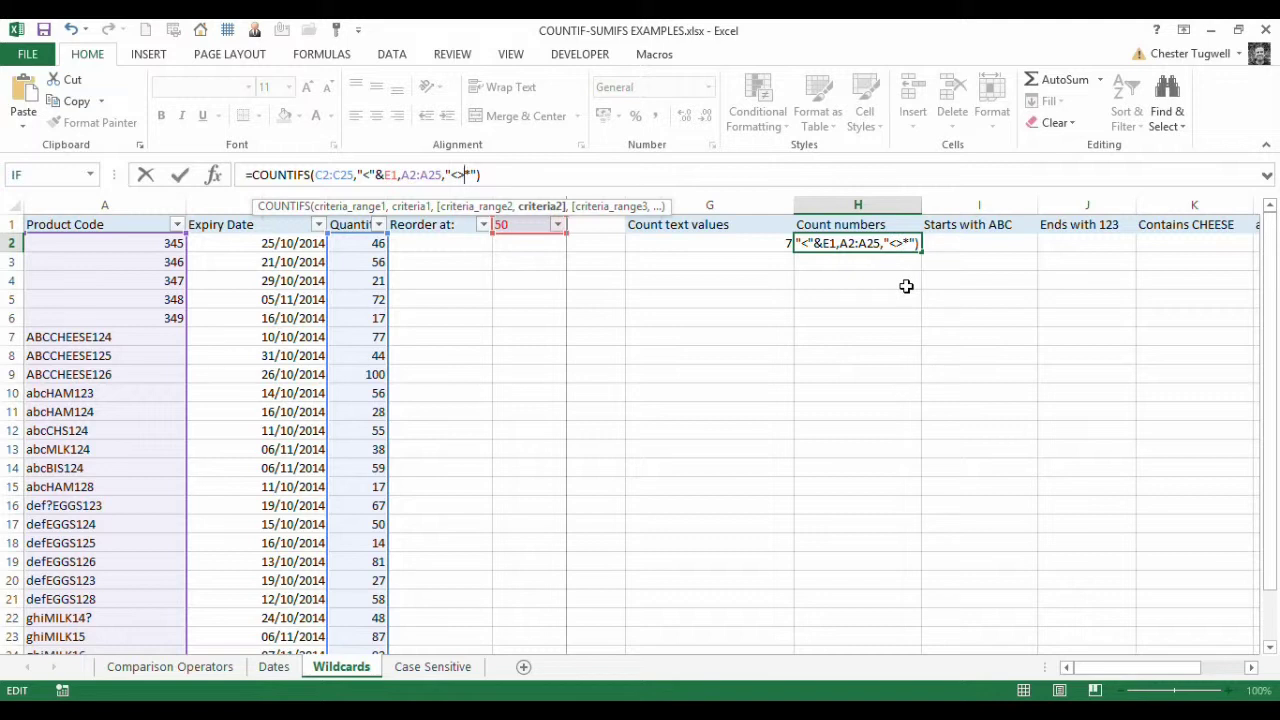
key(Return)
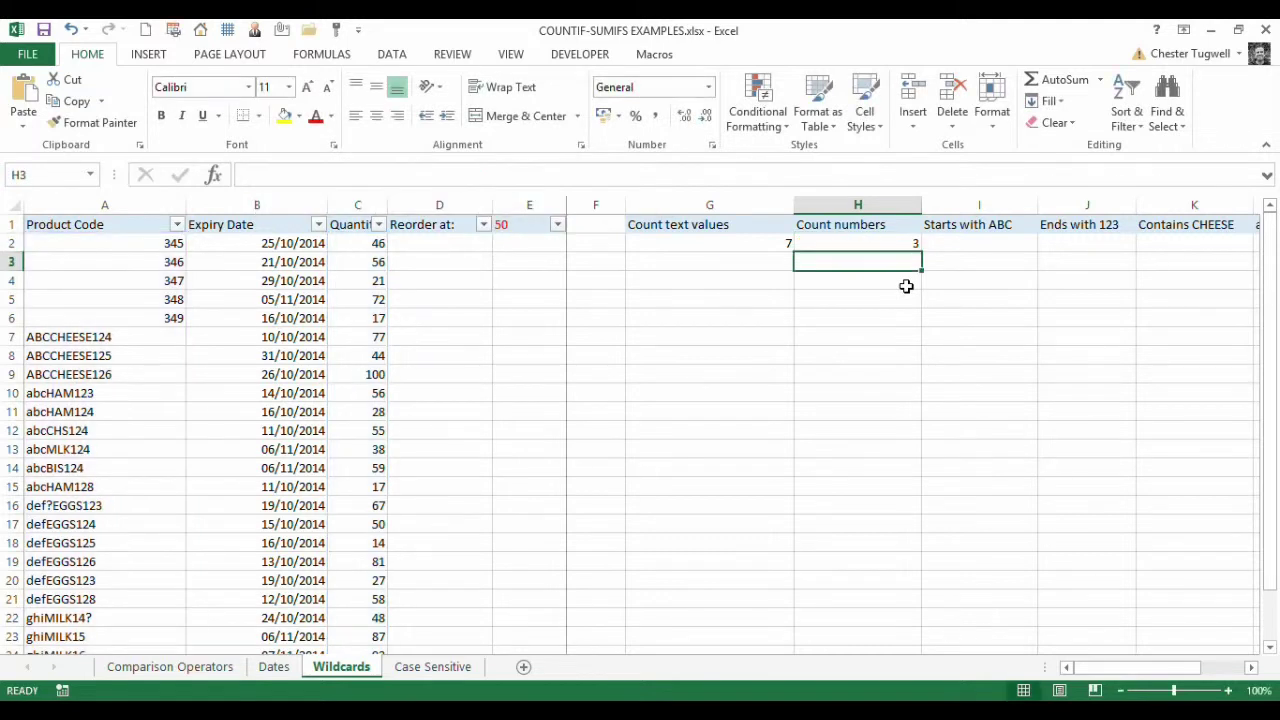
Filter Quantity to less than 50 to check, then clear the filter.
click(379, 225)
click(277, 364)
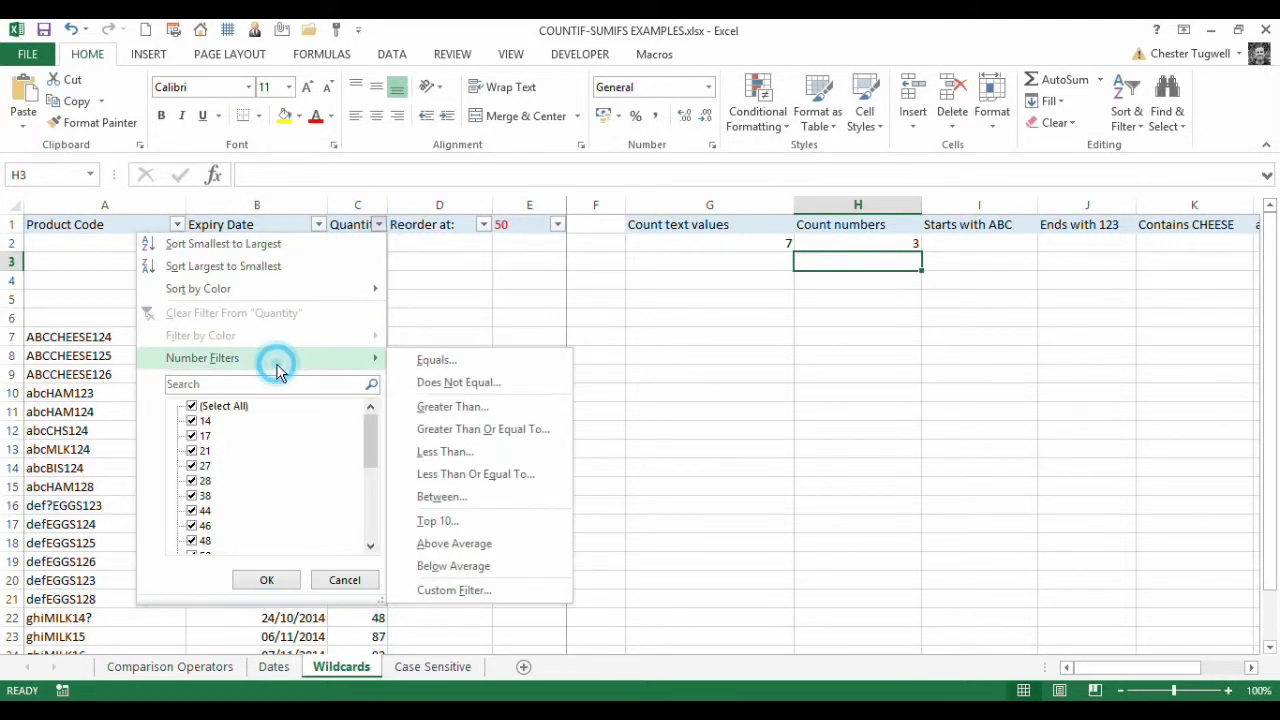
click(441, 452)
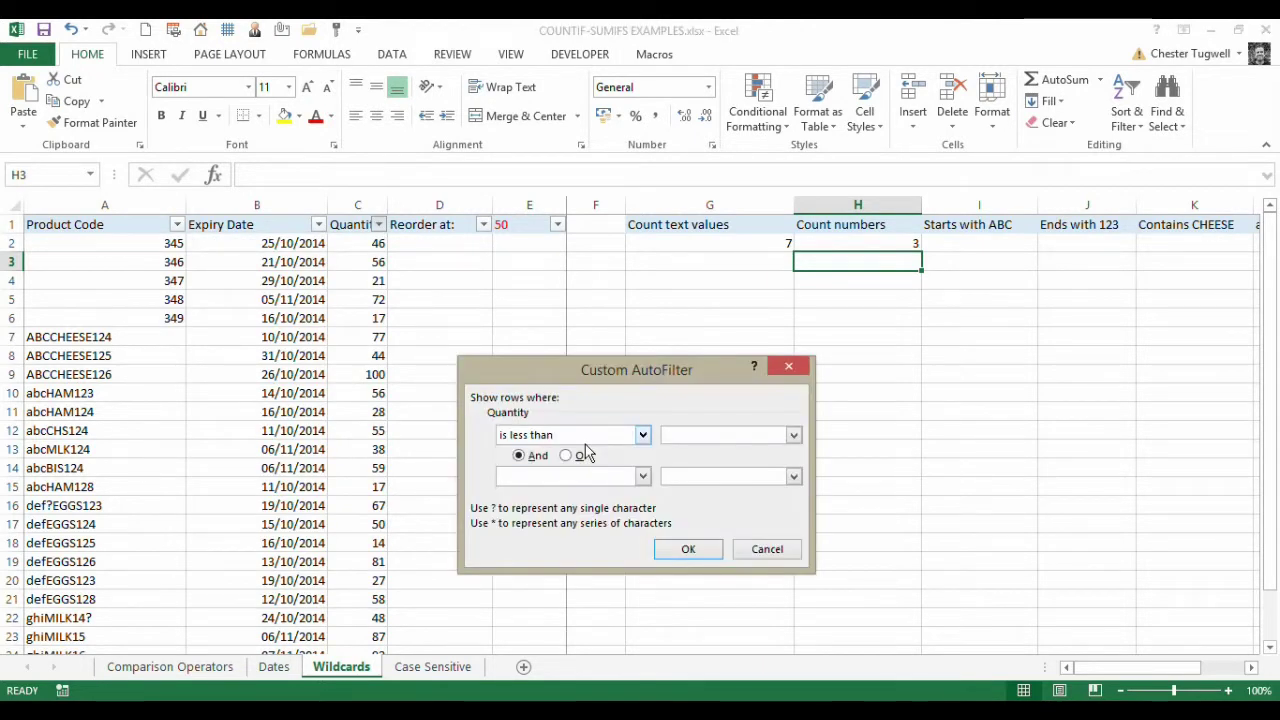
text(50)
key(Return)
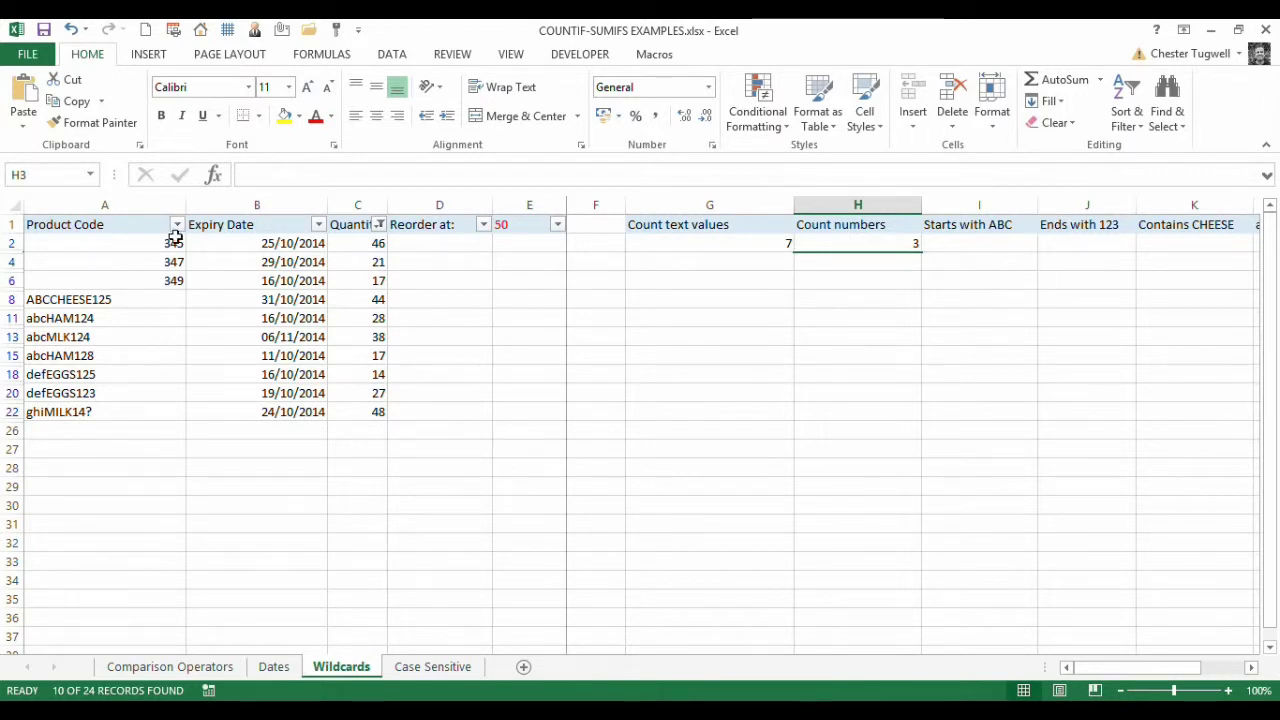
click(377, 226)
click(276, 325)
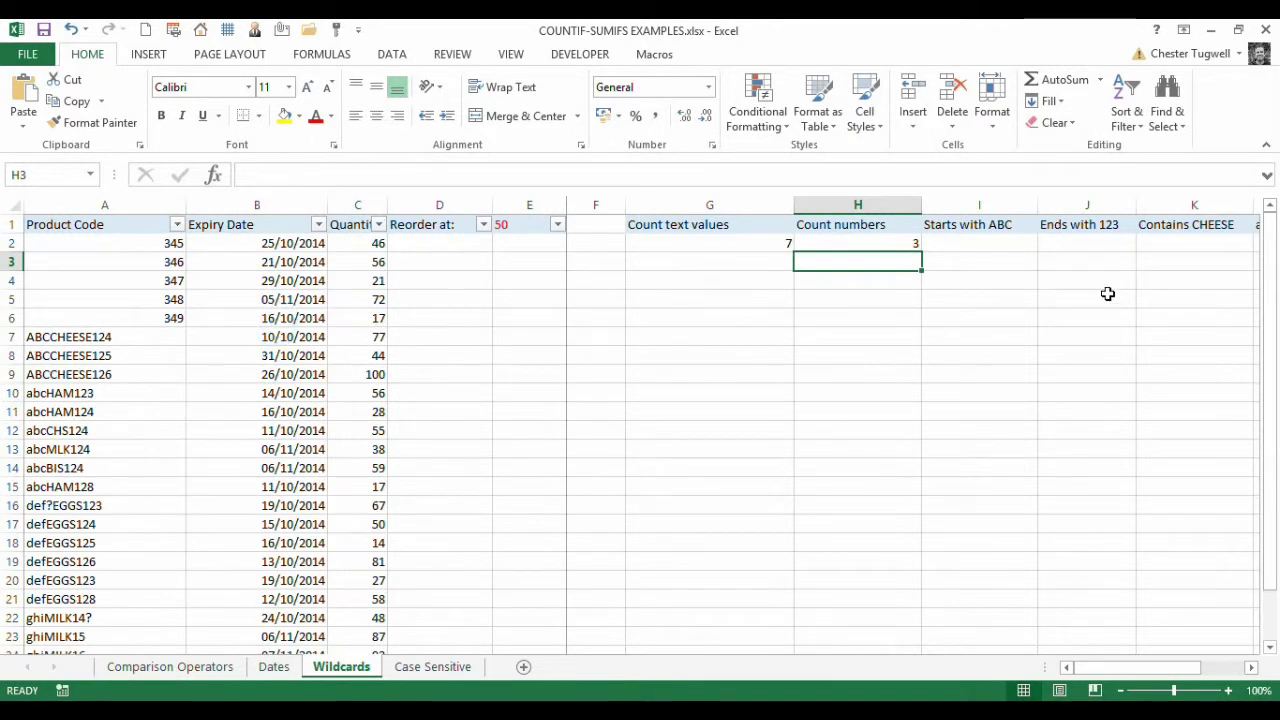
Paste the COUNTIFS into I2 with the code criterion changed to "ABC*", returning 4.
click(977, 243)
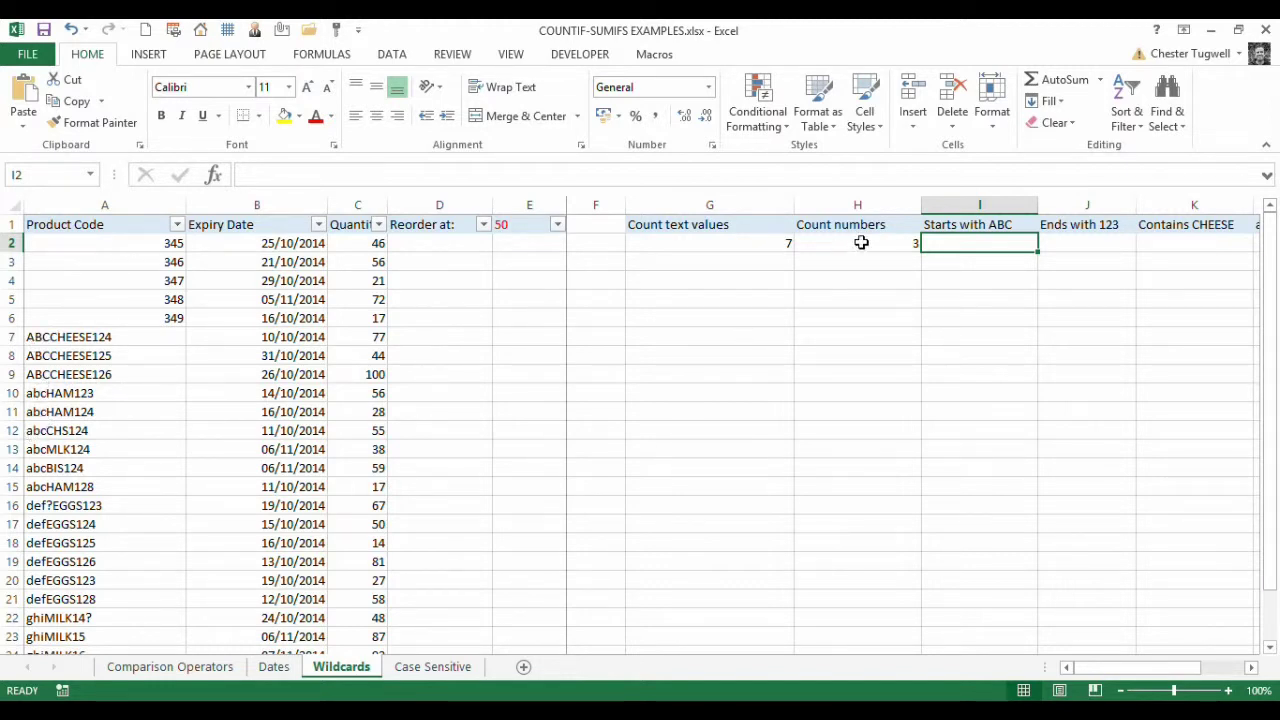
click(286, 175)
key(ctrl+v)
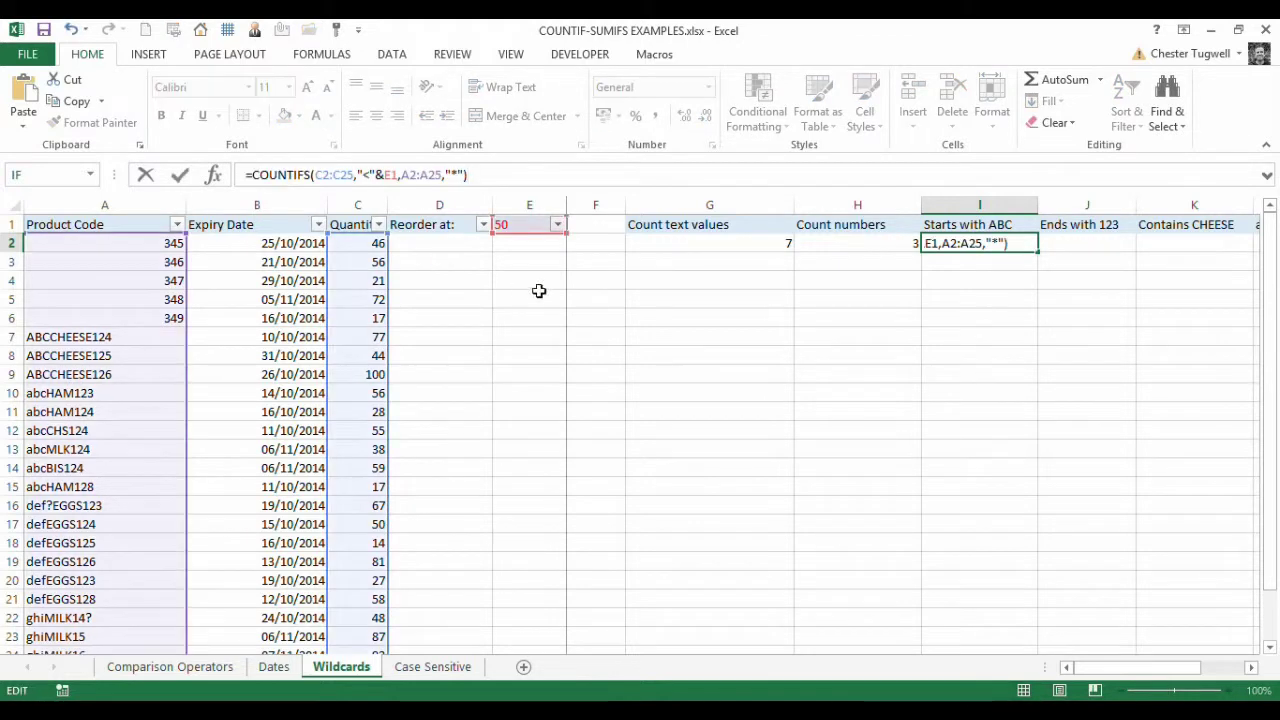
click(463, 175)
key(BackSpace)
key(BackSpace)
key(BackSpace)
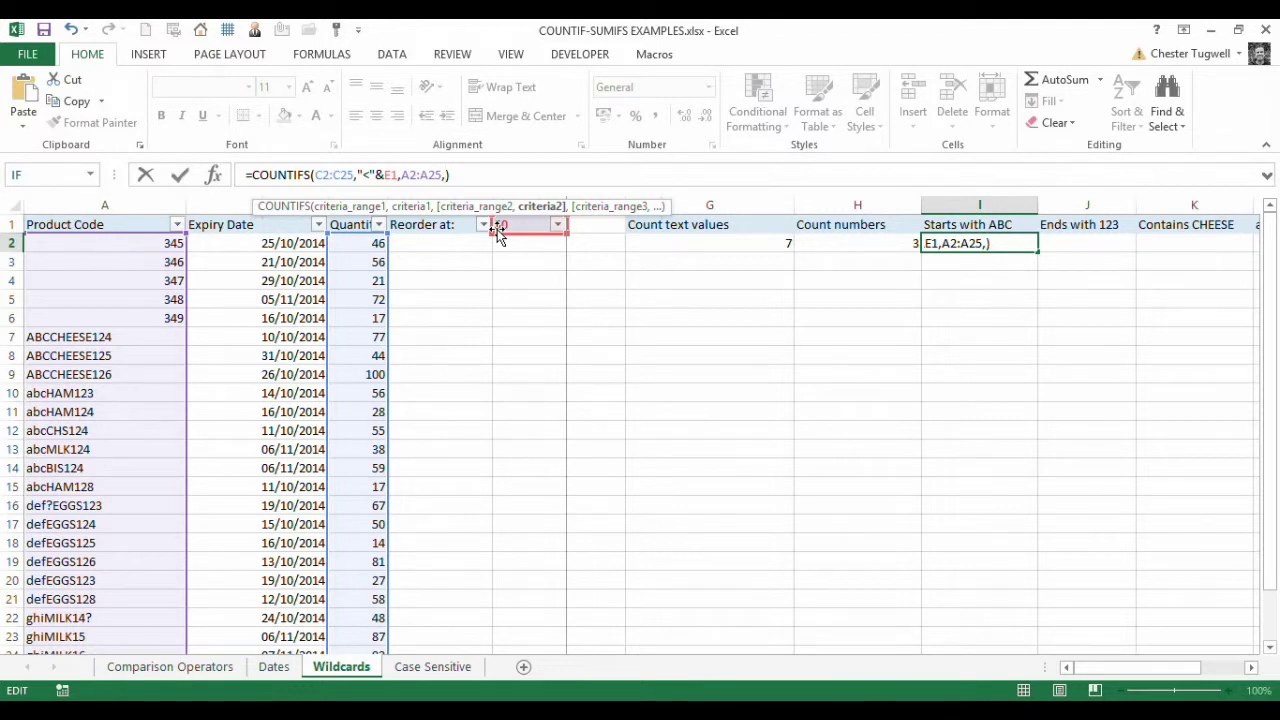
text("ABC*")
key(ctrl+Return)
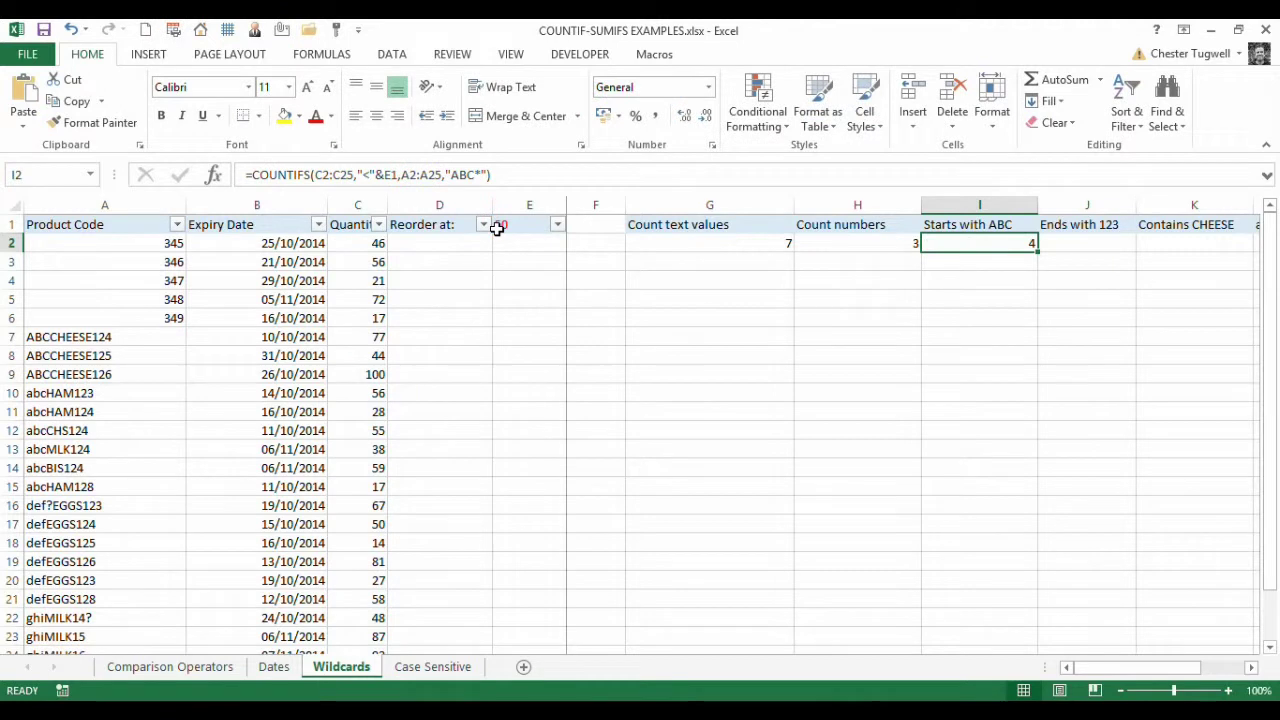
Filter Quantity to less than 50 to verify, then clear the filter.
click(380, 225)
mouse_move(277, 357)
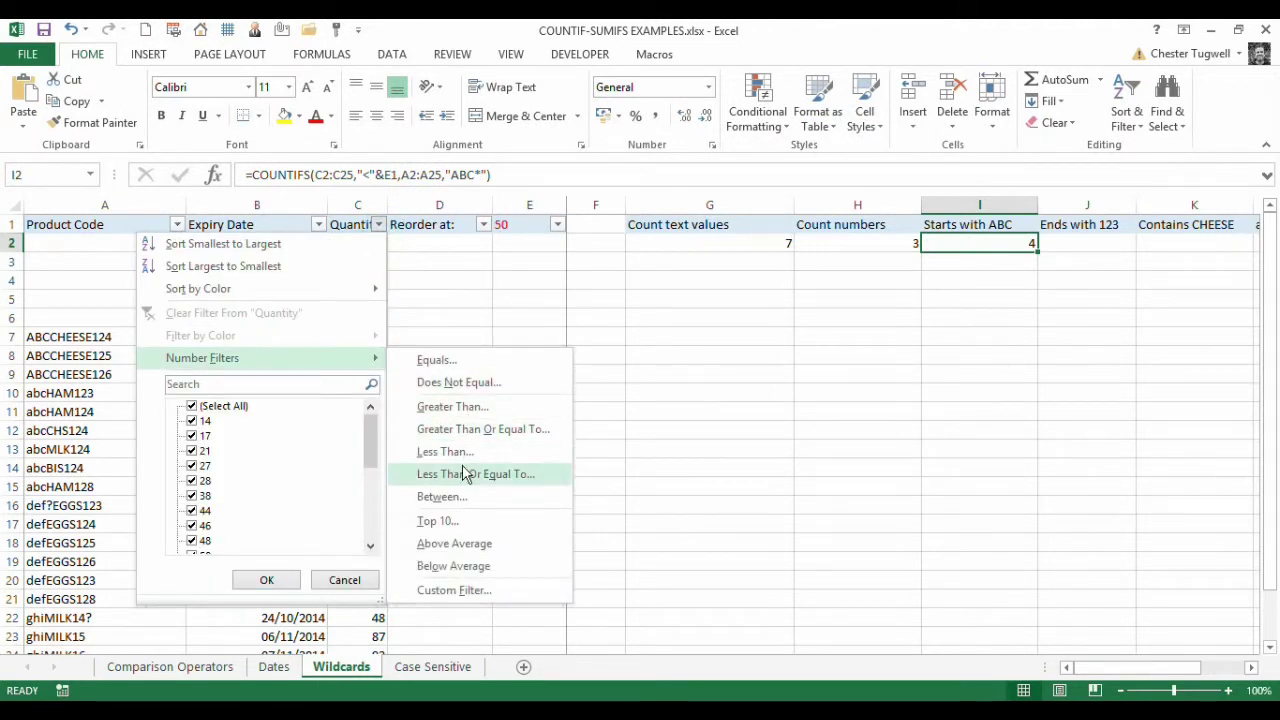
click(463, 452)
text(50)
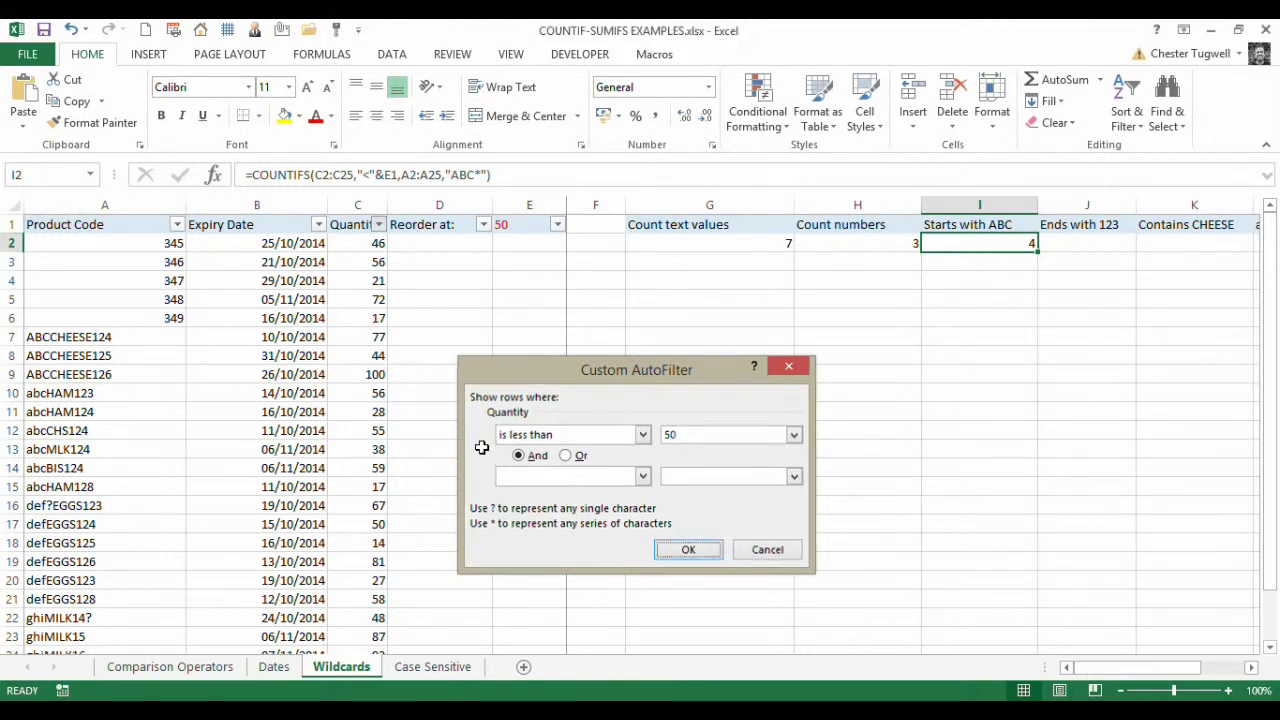
key(Return)
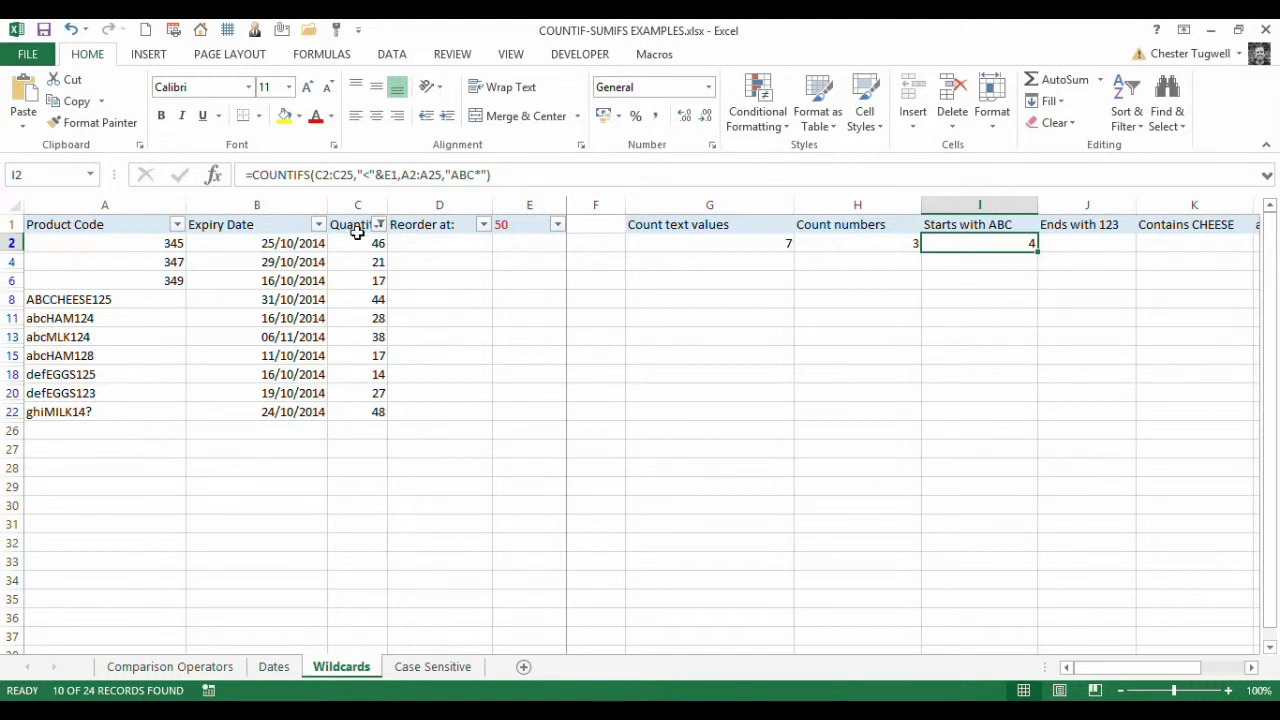
click(379, 224)
click(268, 311)
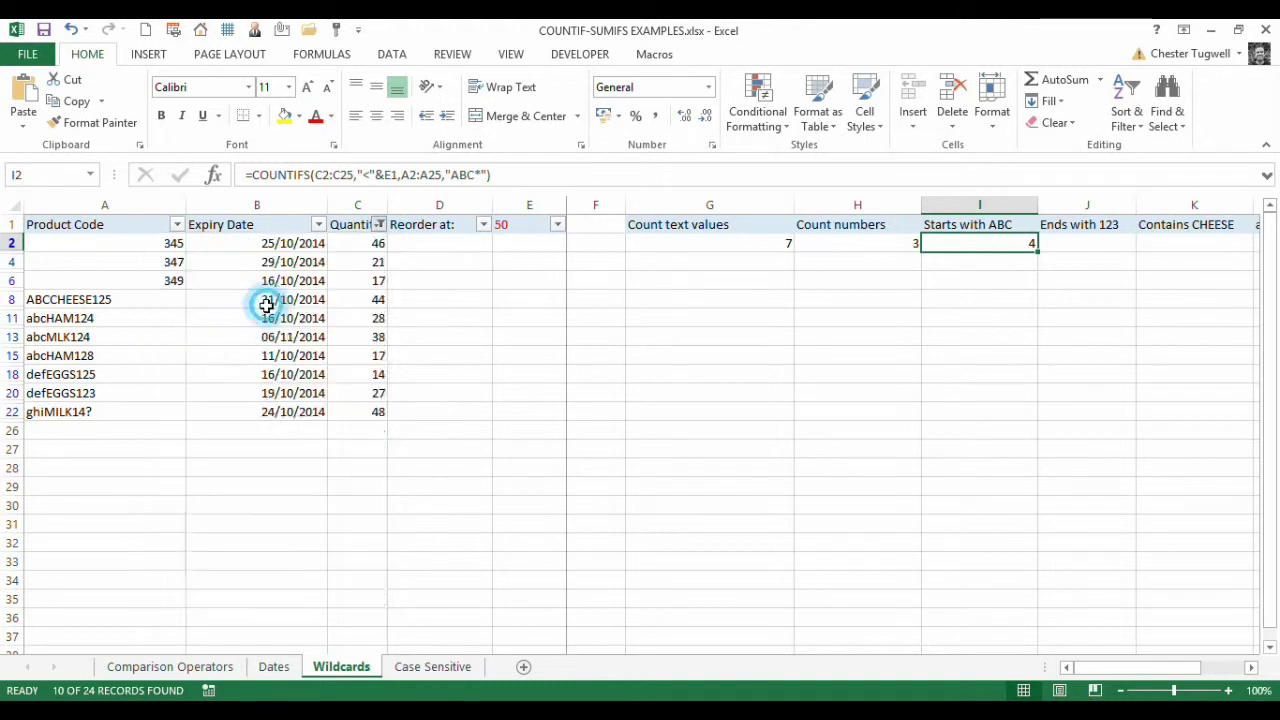
Paste the COUNTIFS into J2 with the code criterion edited to "*123", returning 1.
click(1094, 248)
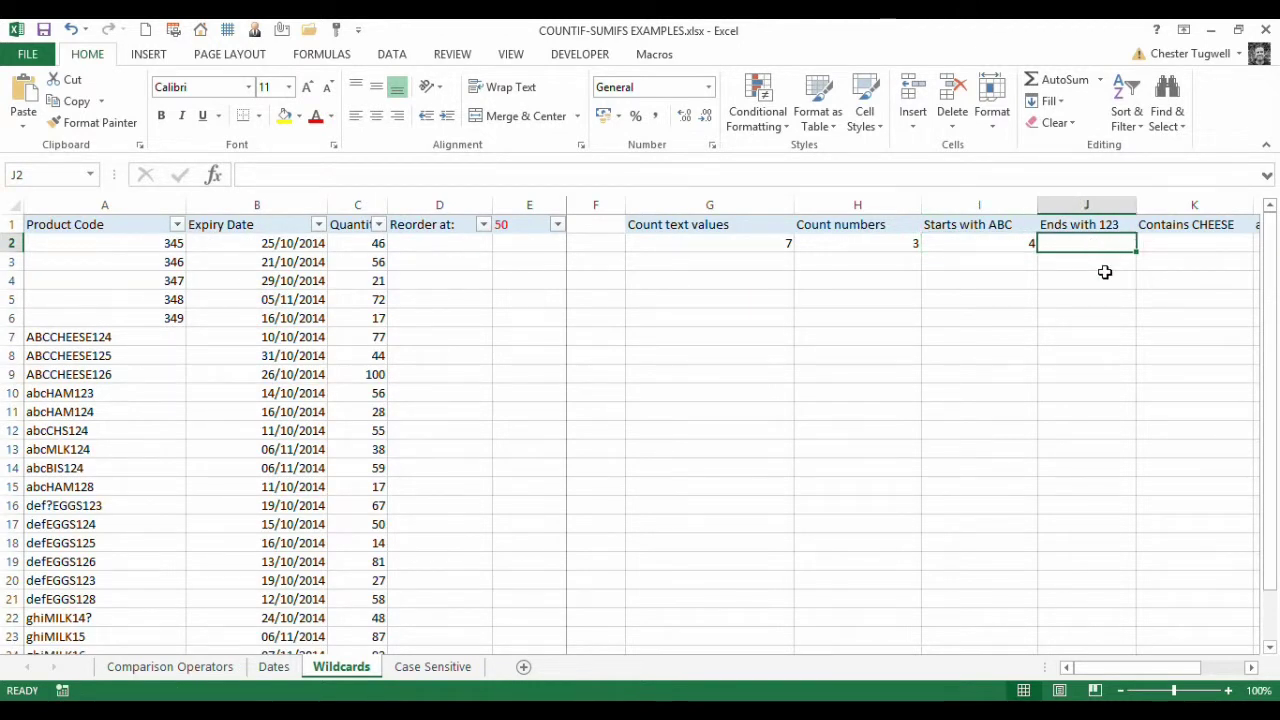
text(=COUNTIFS(C2:C25,"<"&E1,A2:A25,"*"))
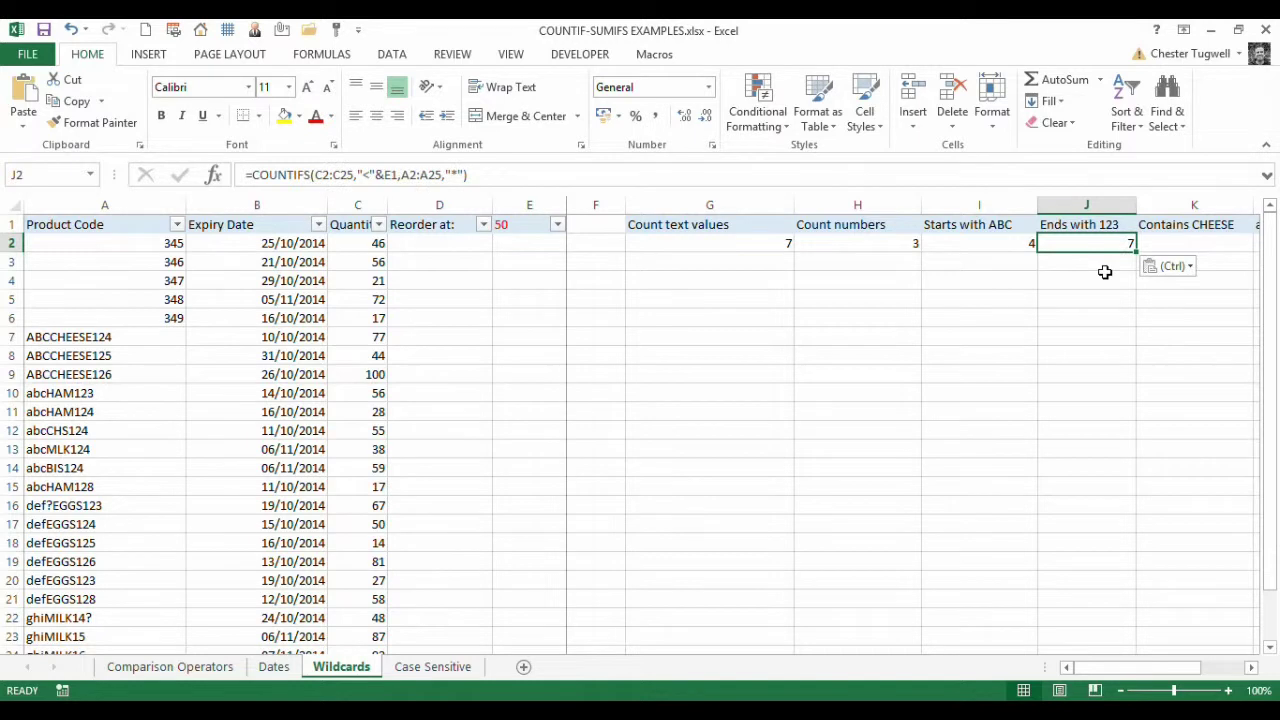
click(456, 172)
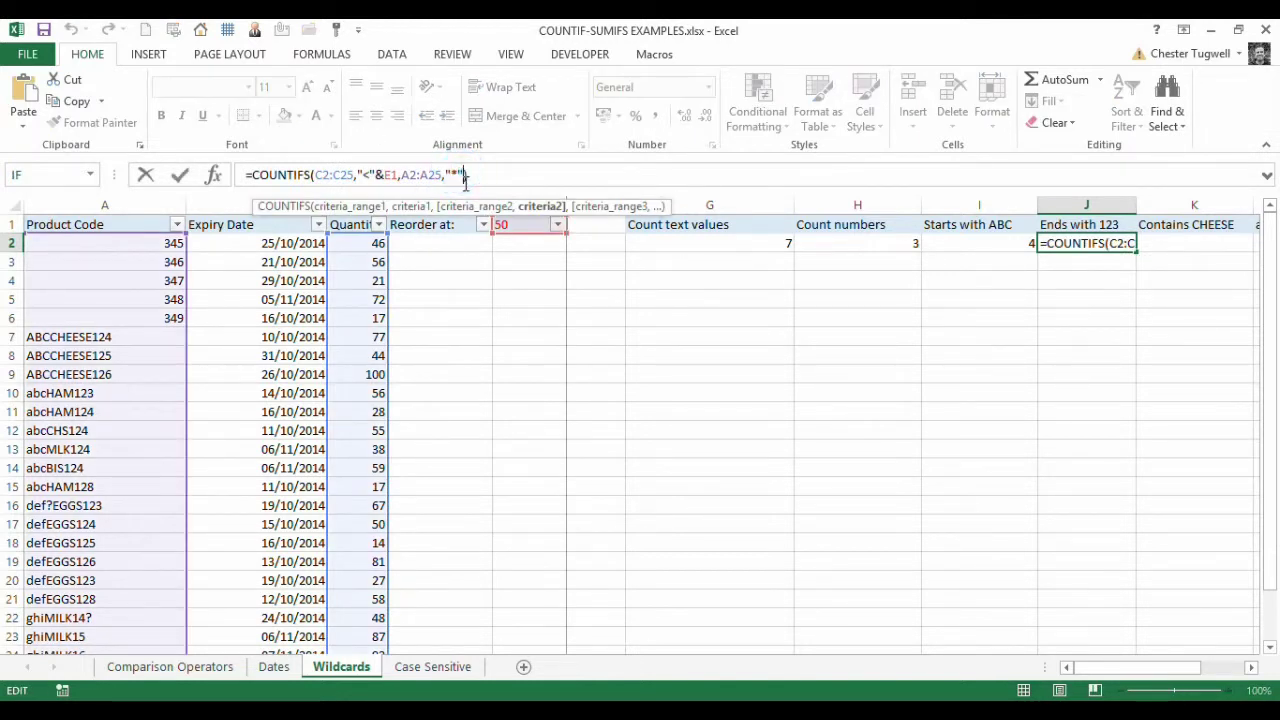
key(BackSpace)
key(BackSpace)
key(BackSpace)
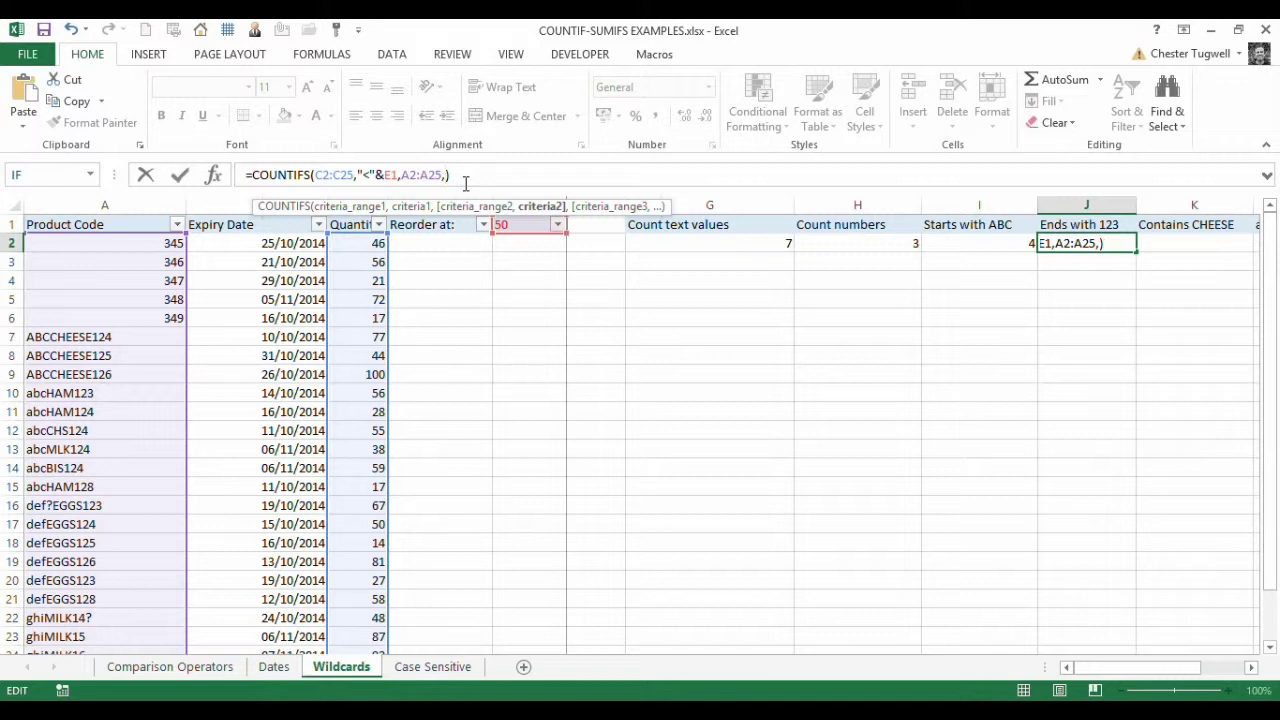
text("*")
key(BackSpace)
text(123")
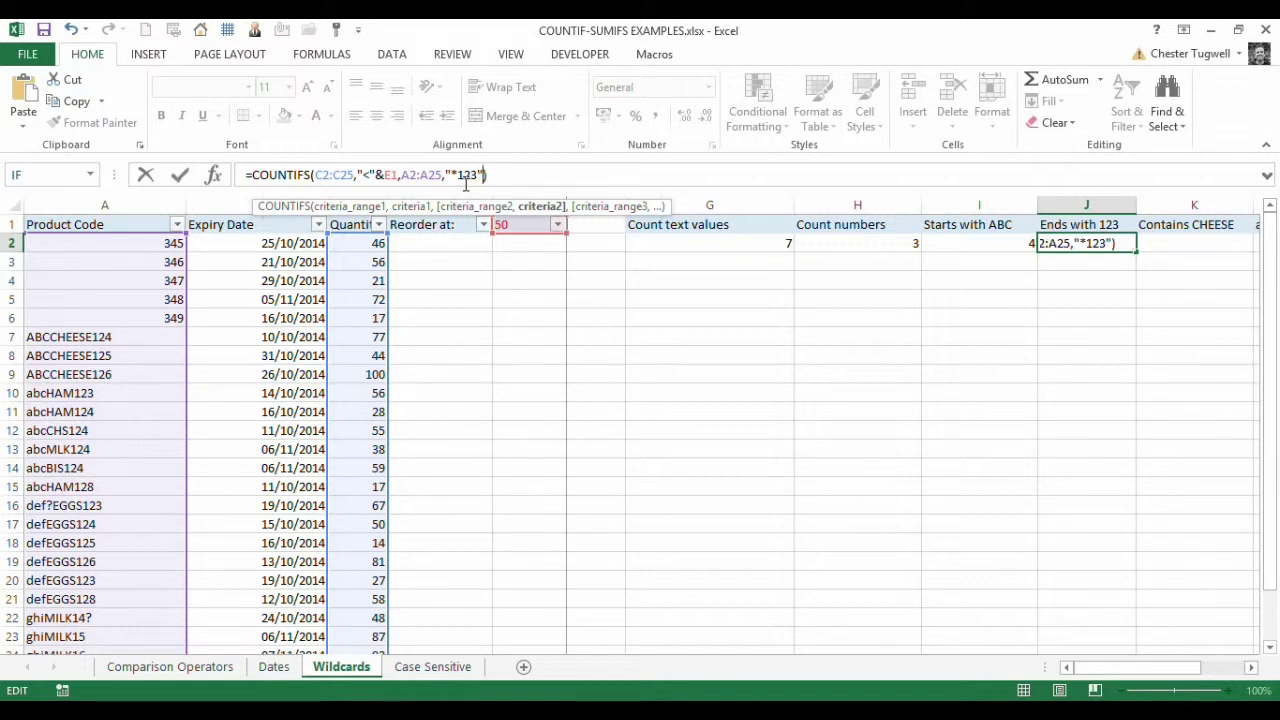
key(ctrl+Return)
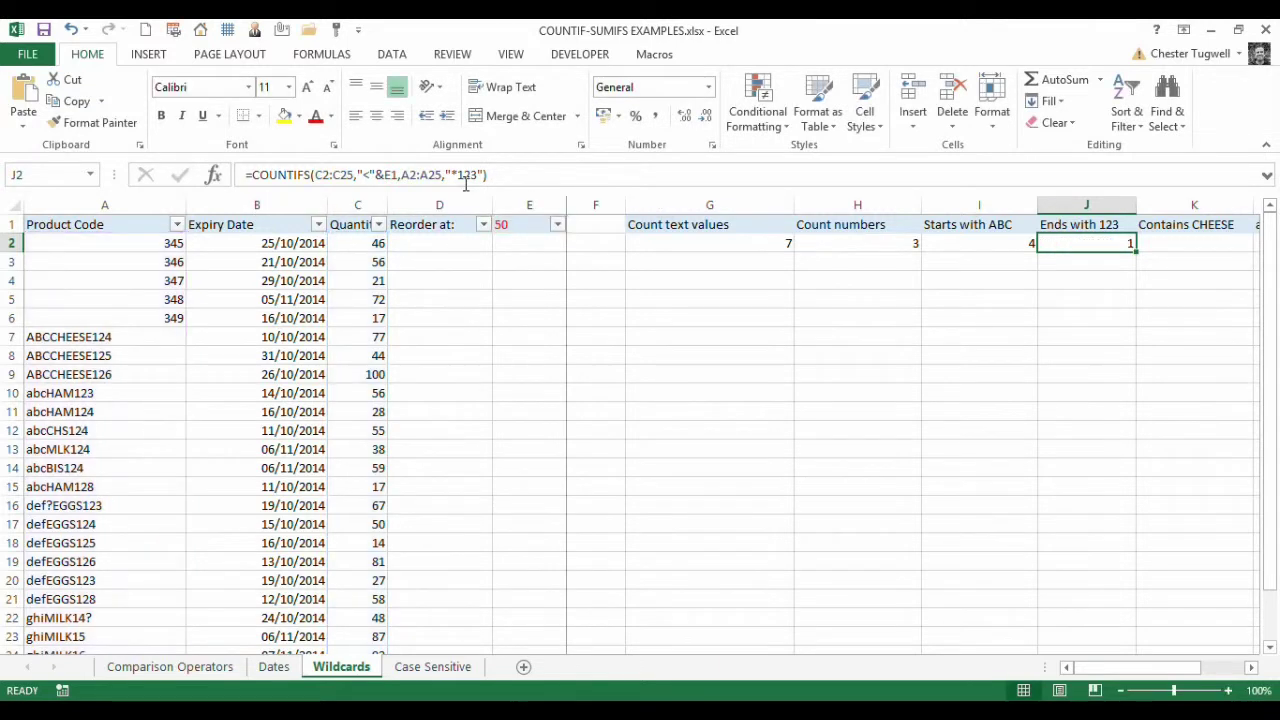
Filter Quantity to values less than 50 and inspect defEGGS123 in A20.
click(379, 224)
click(284, 358)
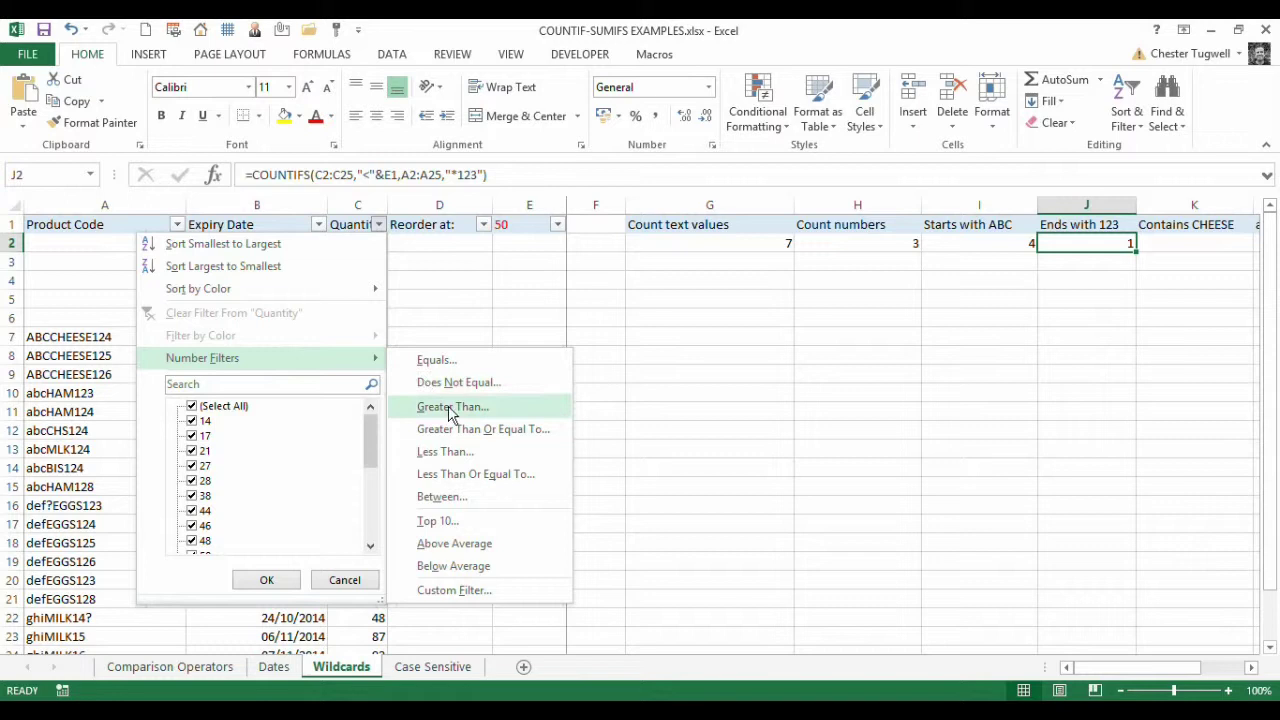
click(447, 457)
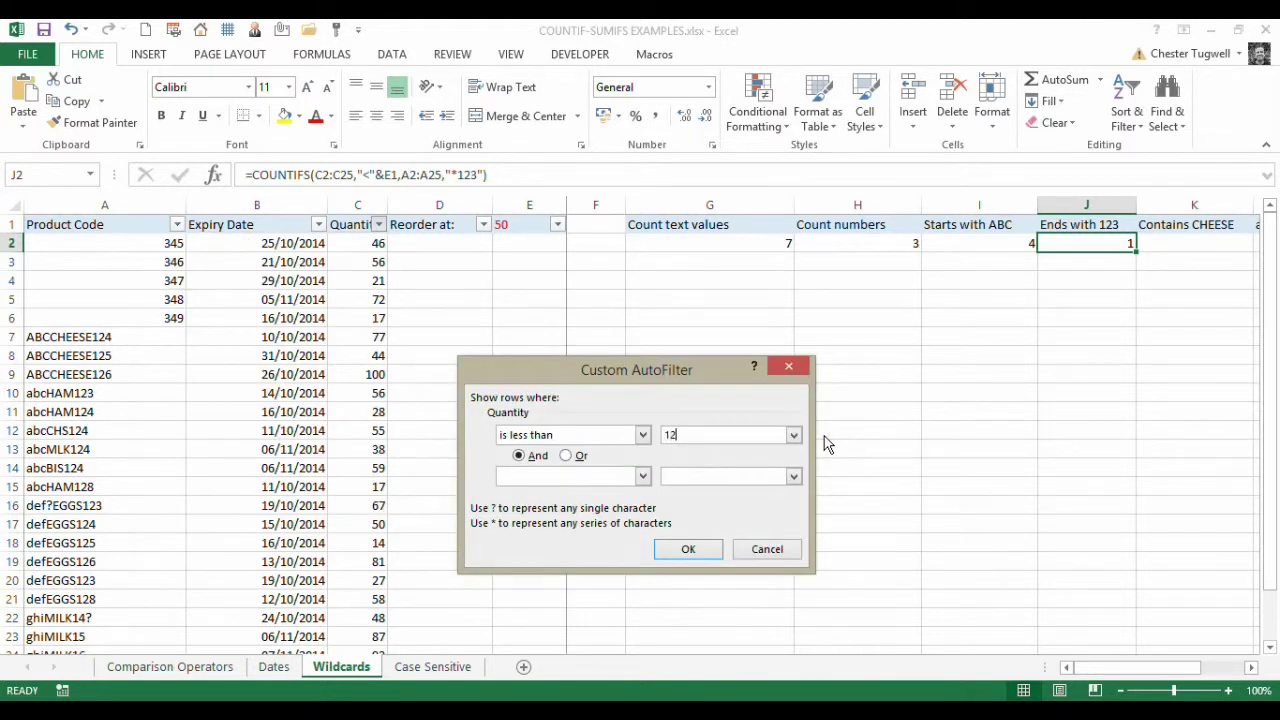
key(Return)
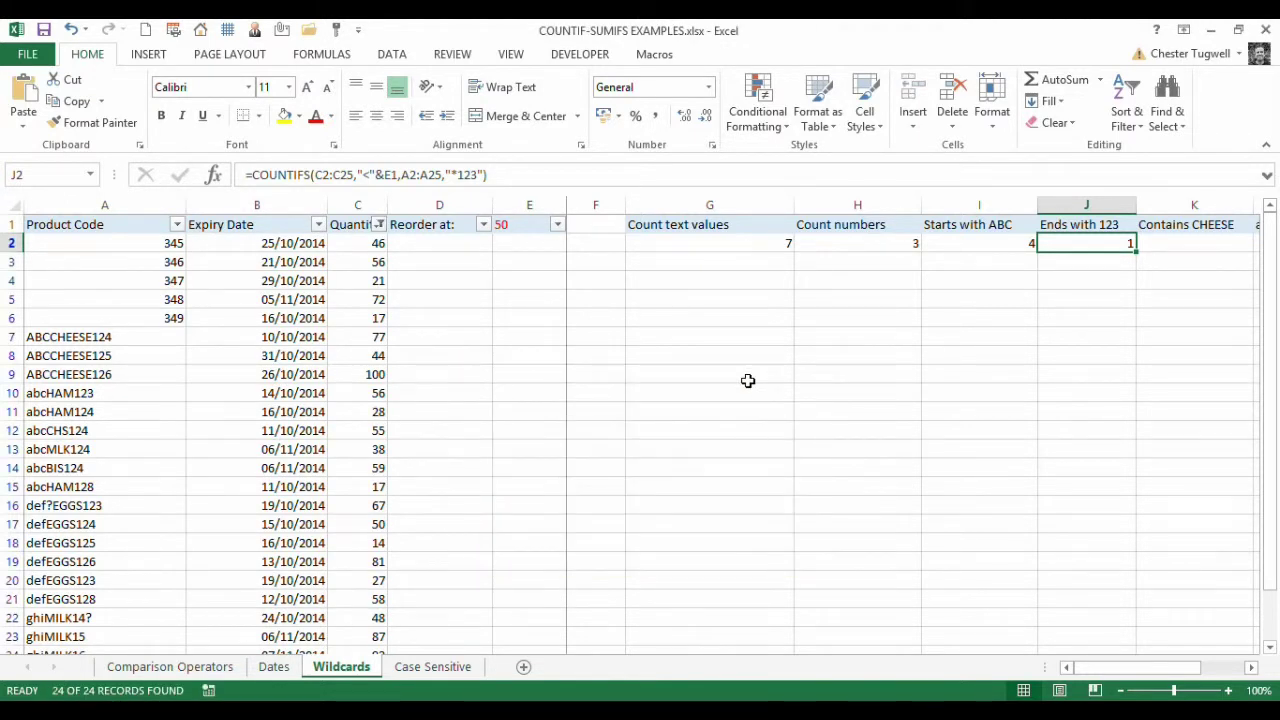
click(381, 226)
mouse_move(309, 360)
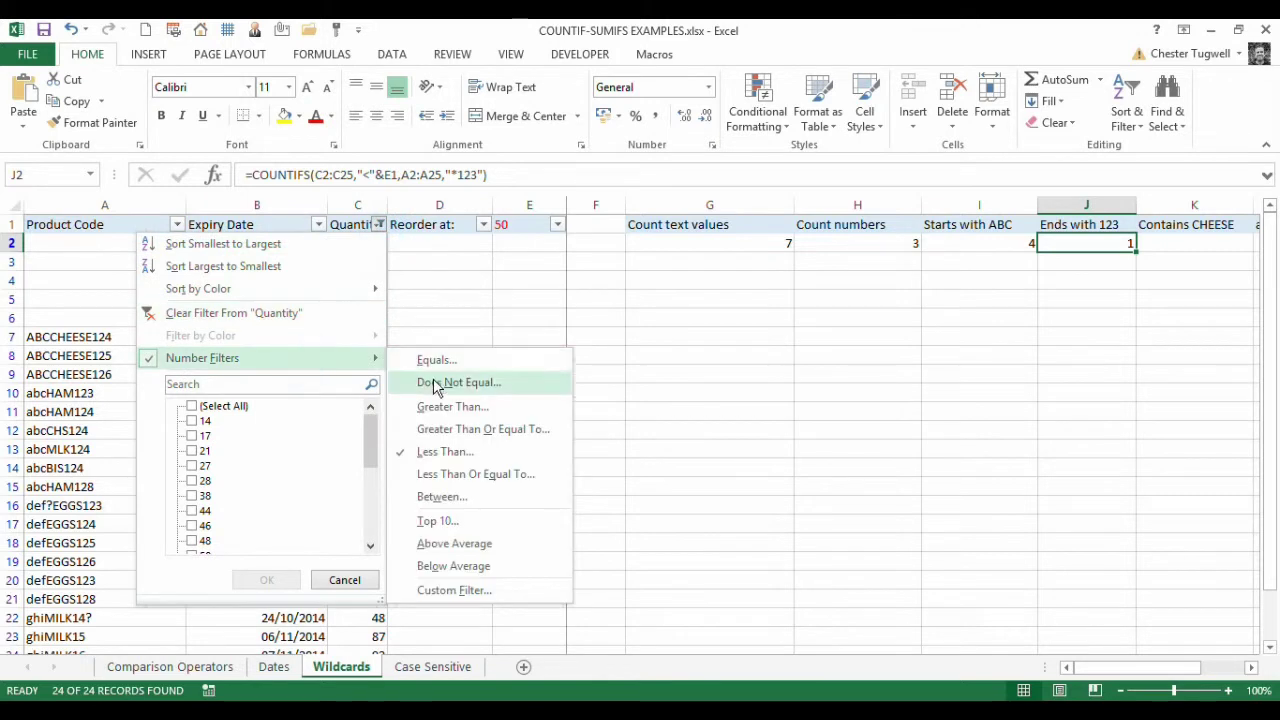
click(444, 452)
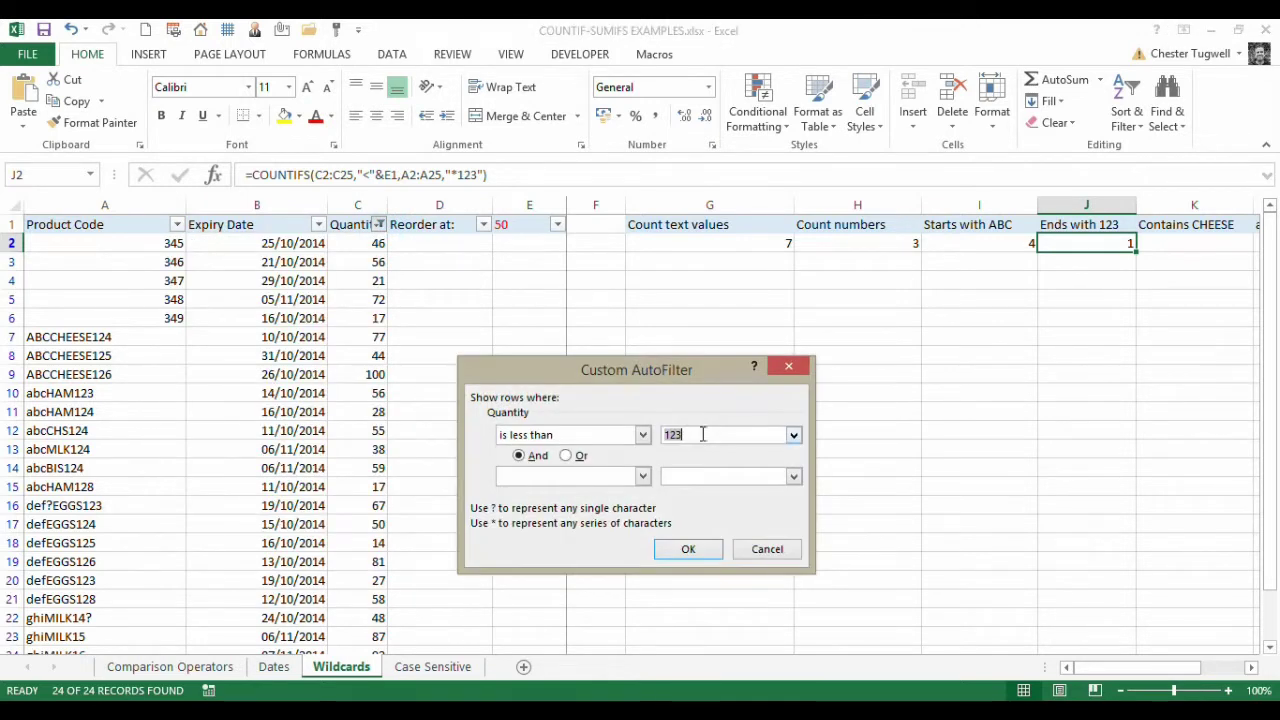
text(50)
key(Return)
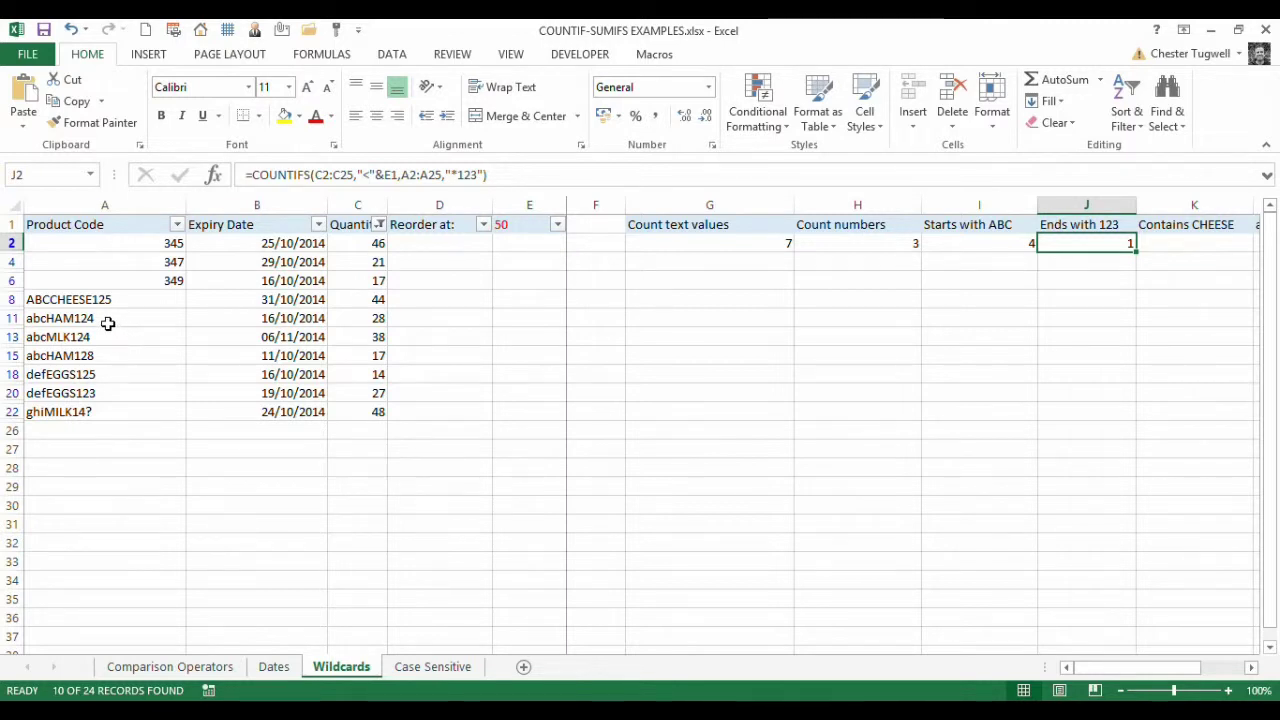
click(103, 393)
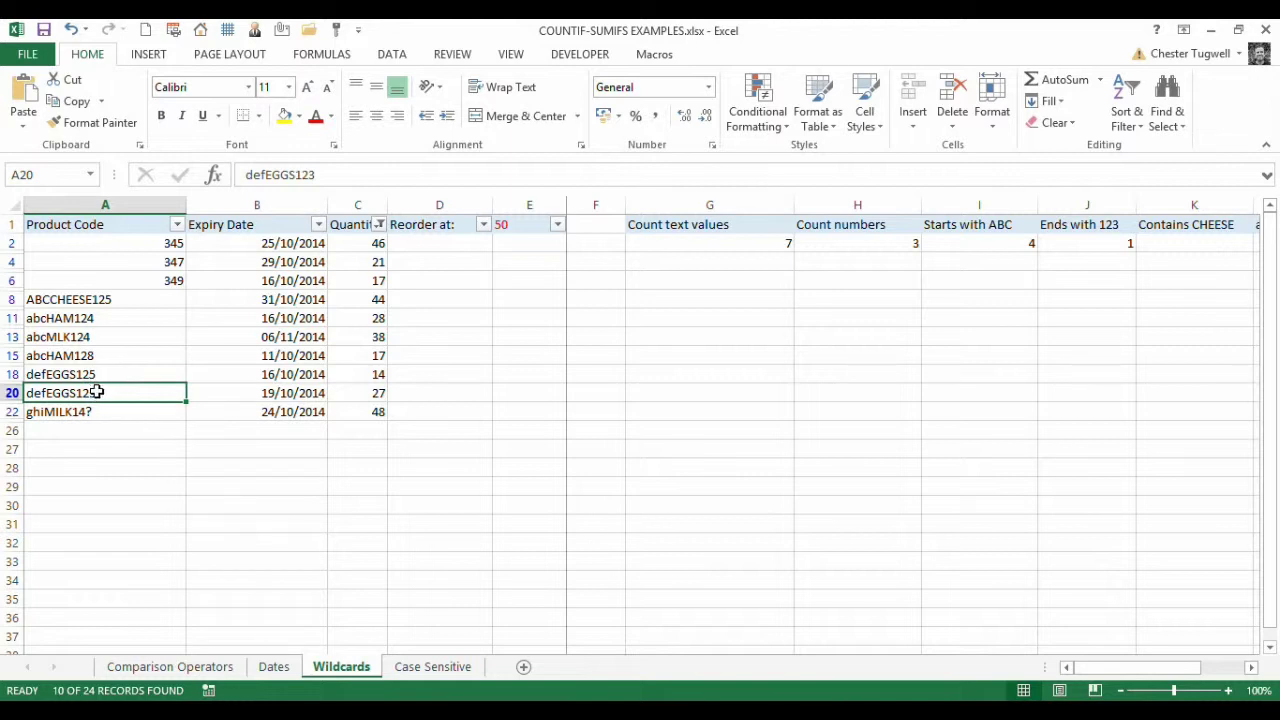
Select K2 and clear the Quantity filter so all rows show.
click(1194, 245)
click(1251, 667)
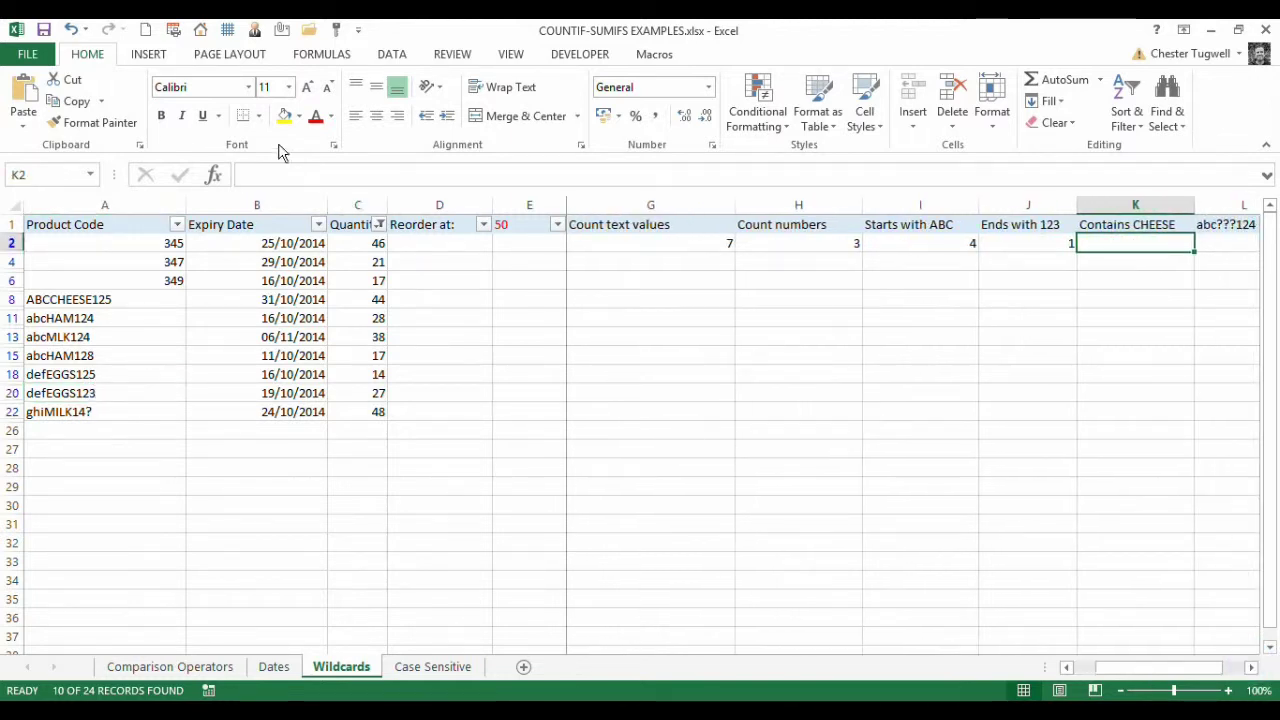
click(379, 224)
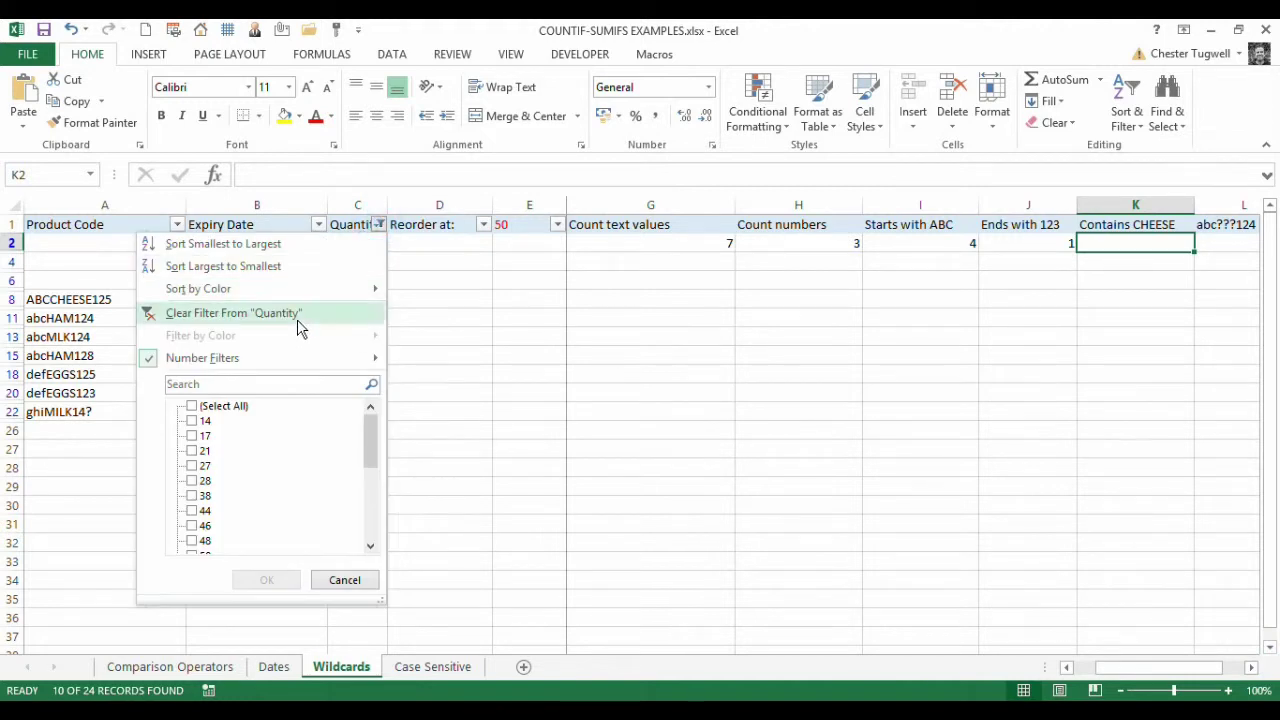
click(295, 314)
Paste the COUNTIFS into K2 with the code criterion changed to "*CHEESE*", returning 1.
text(=COUNTIFS(C2:C25,"<"&E1,A2:A25,"*"))
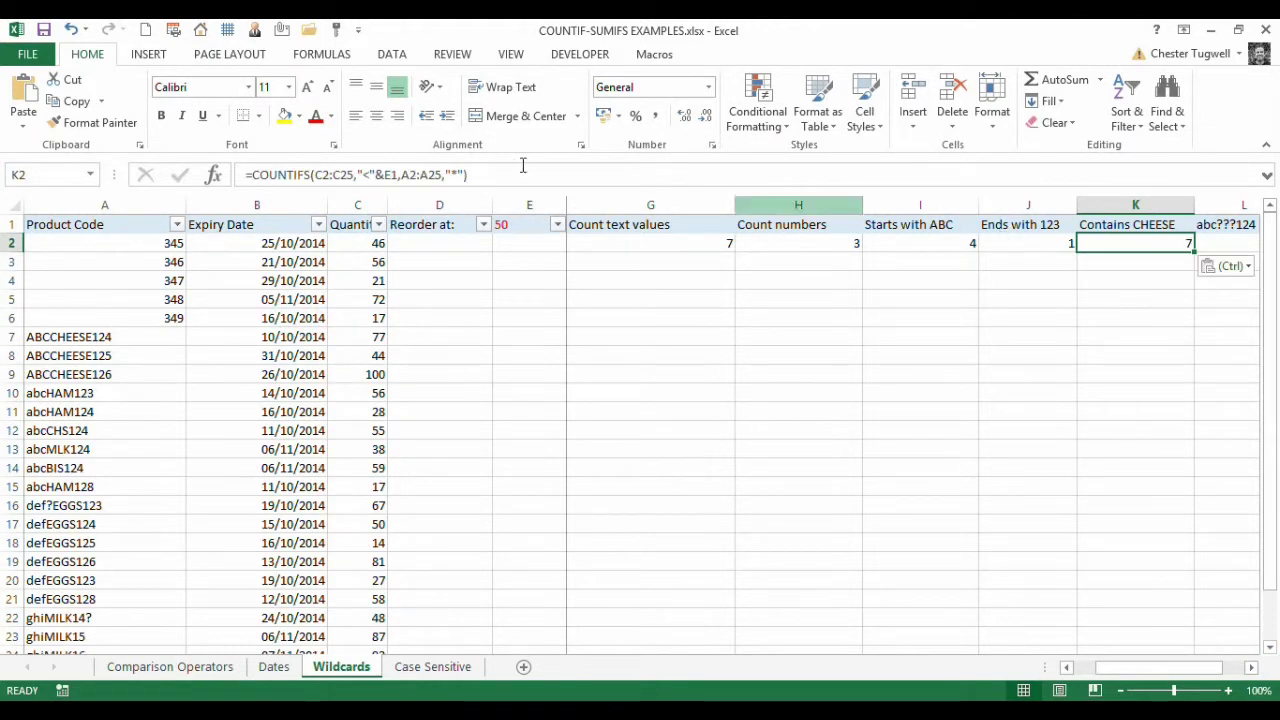
click(463, 174)
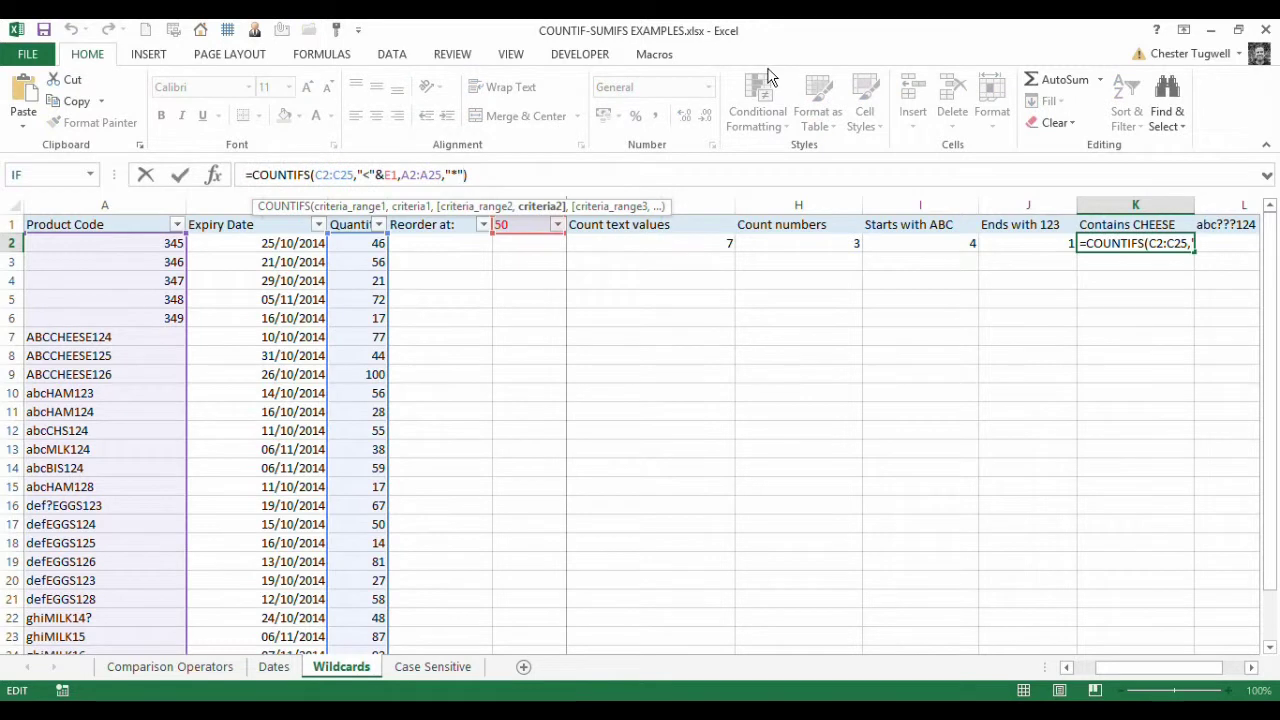
key(BackSpace)
key(BackSpace)
key(BackSpace)
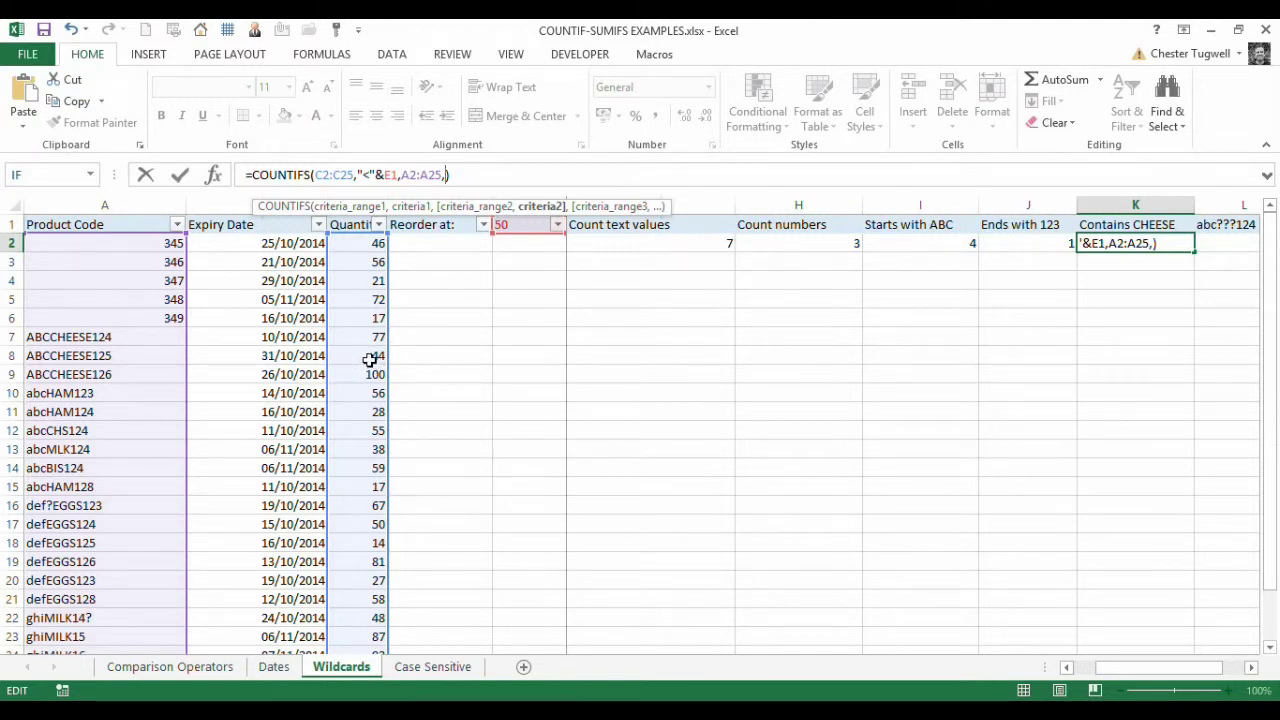
text(")
text(*")
text(CHEESE)
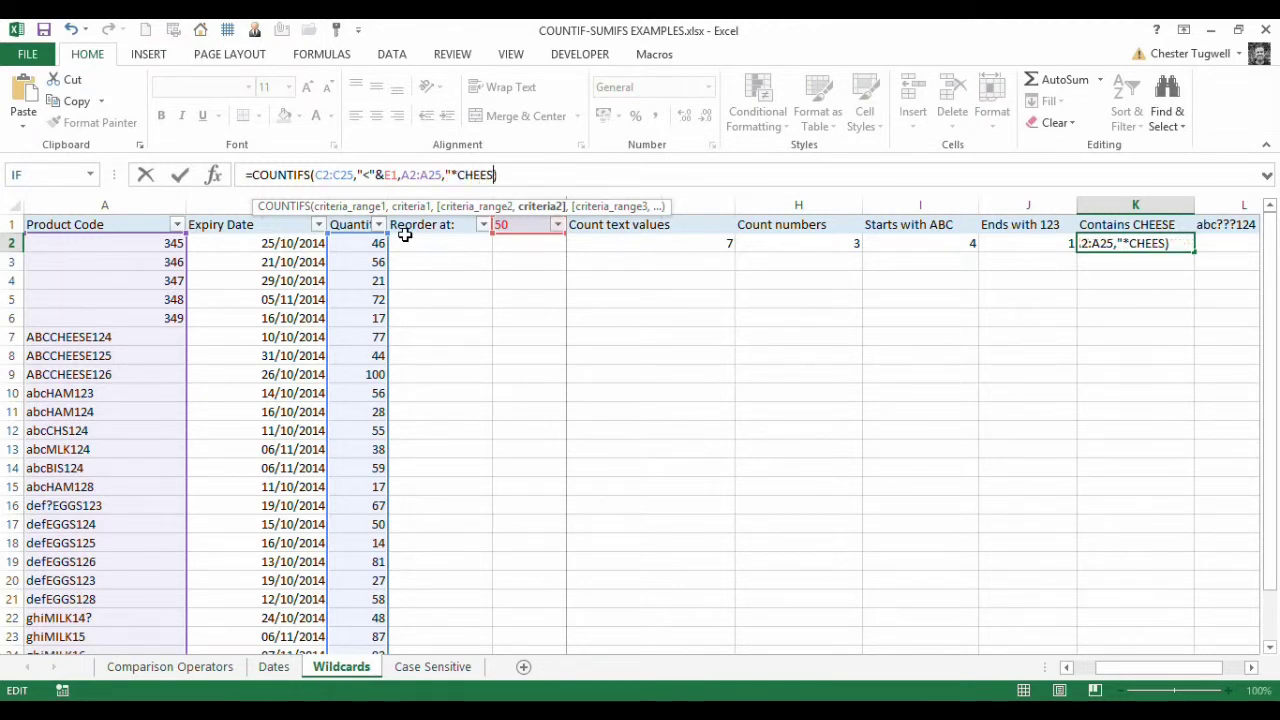
text(*")
text())
key(Return)
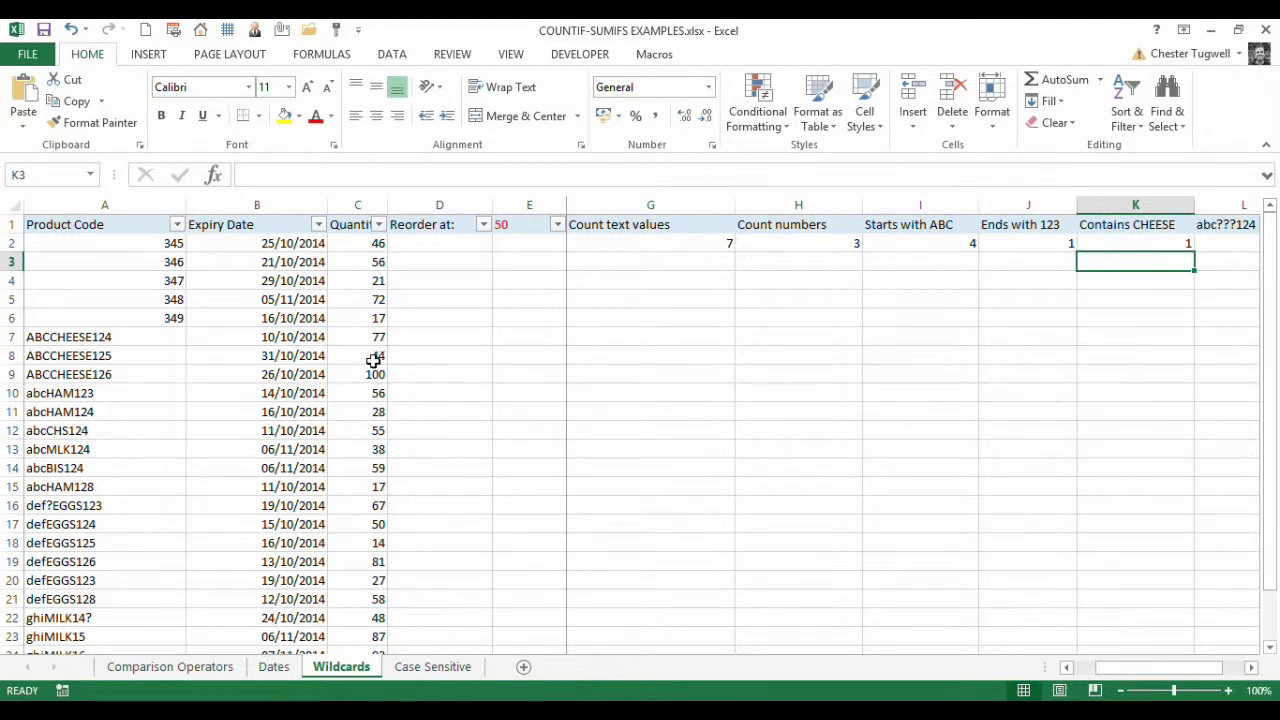
click(1251, 667)
click(1251, 667)
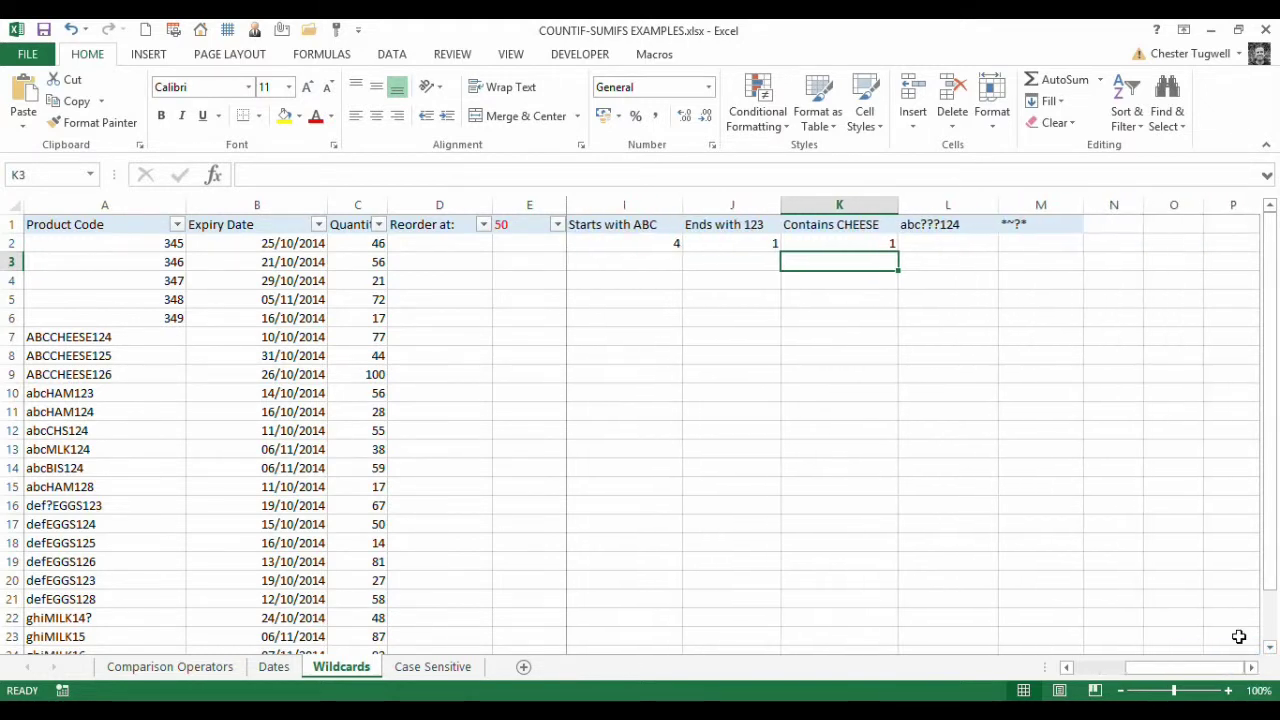
click(922, 242)
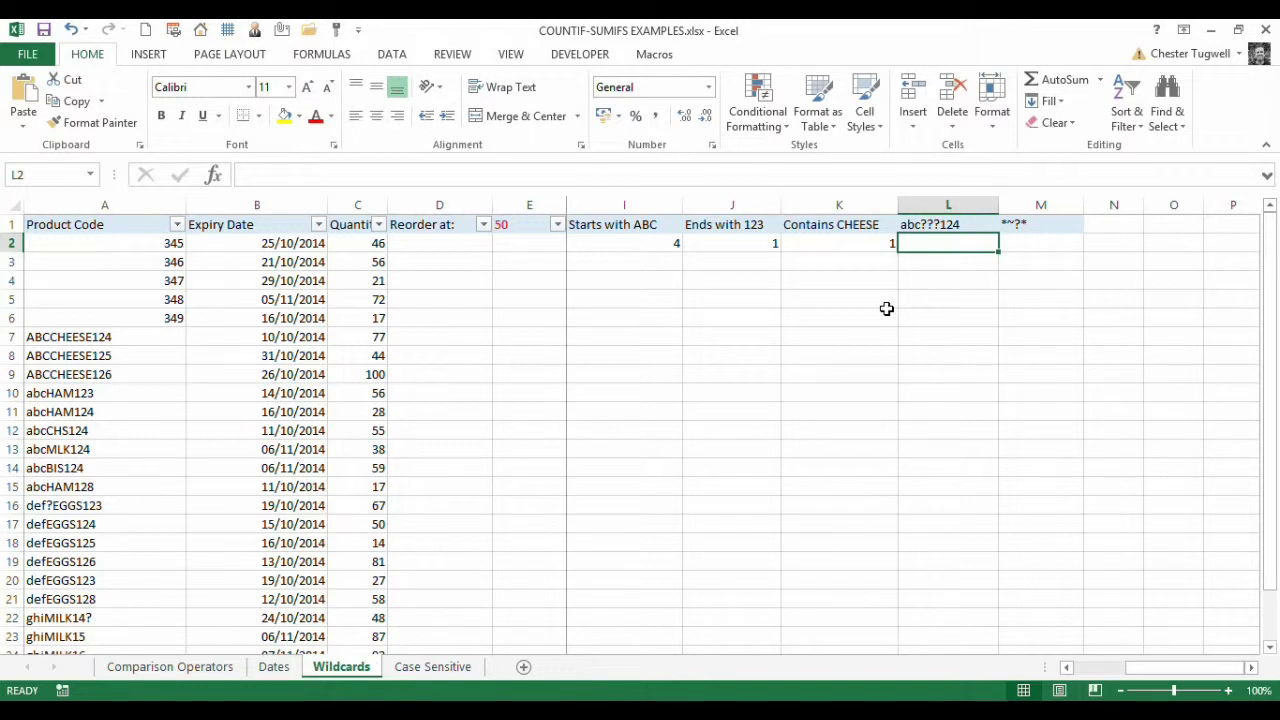
Paste the COUNTIFS into L2 and change its code criterion to "abc???124", returning 2.
key(ctrl+v)
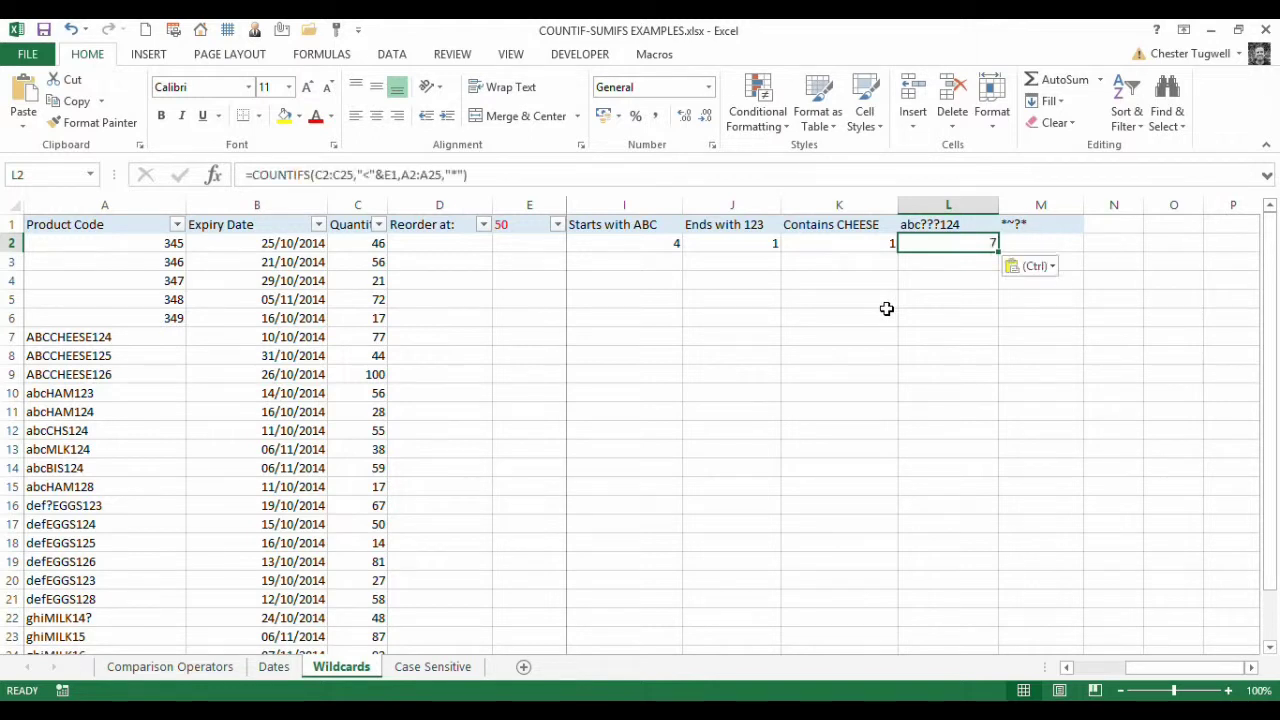
click(463, 175)
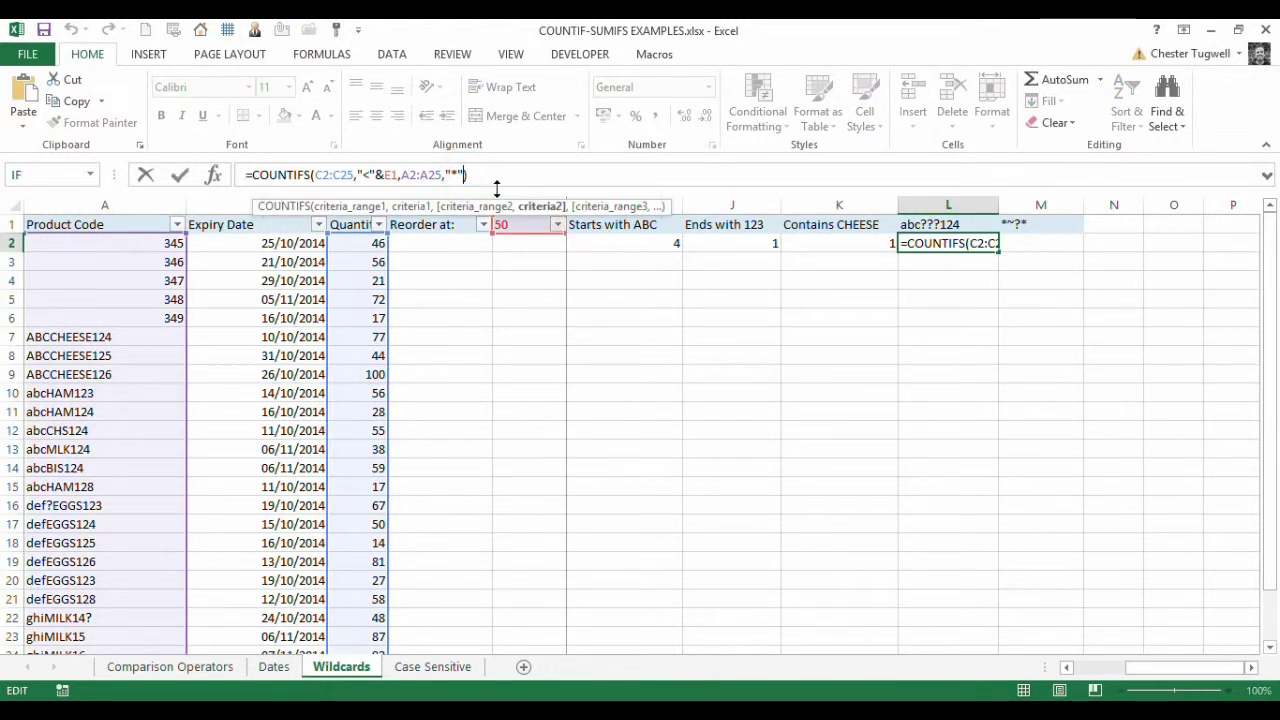
key(BackSpace)
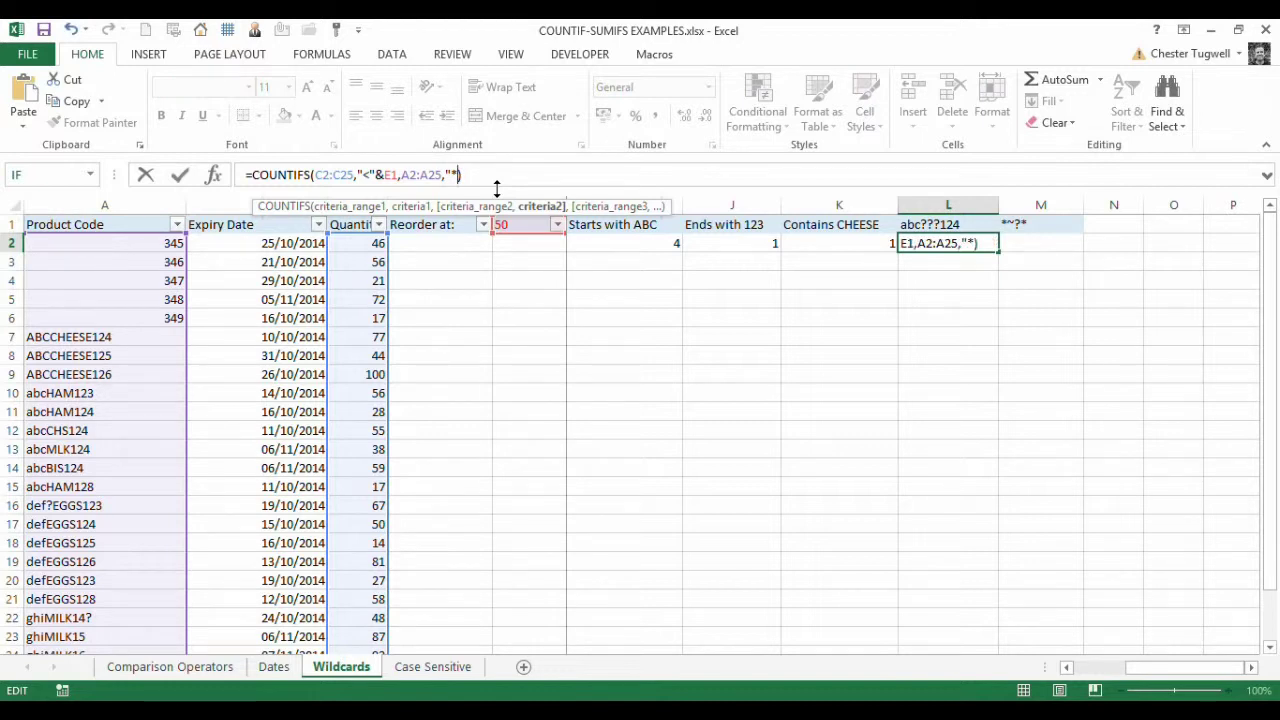
key(BackSpace)
text(abc/)
key(BackSpace)
text(???124")
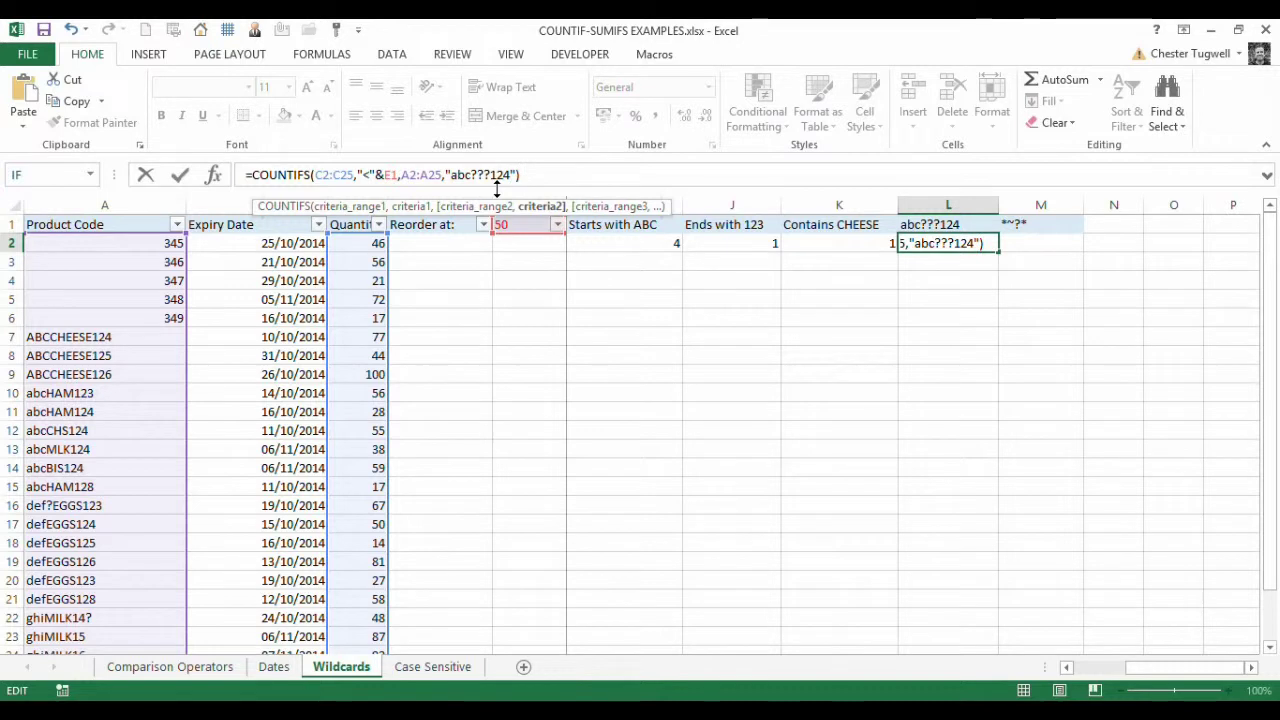
key(Return)
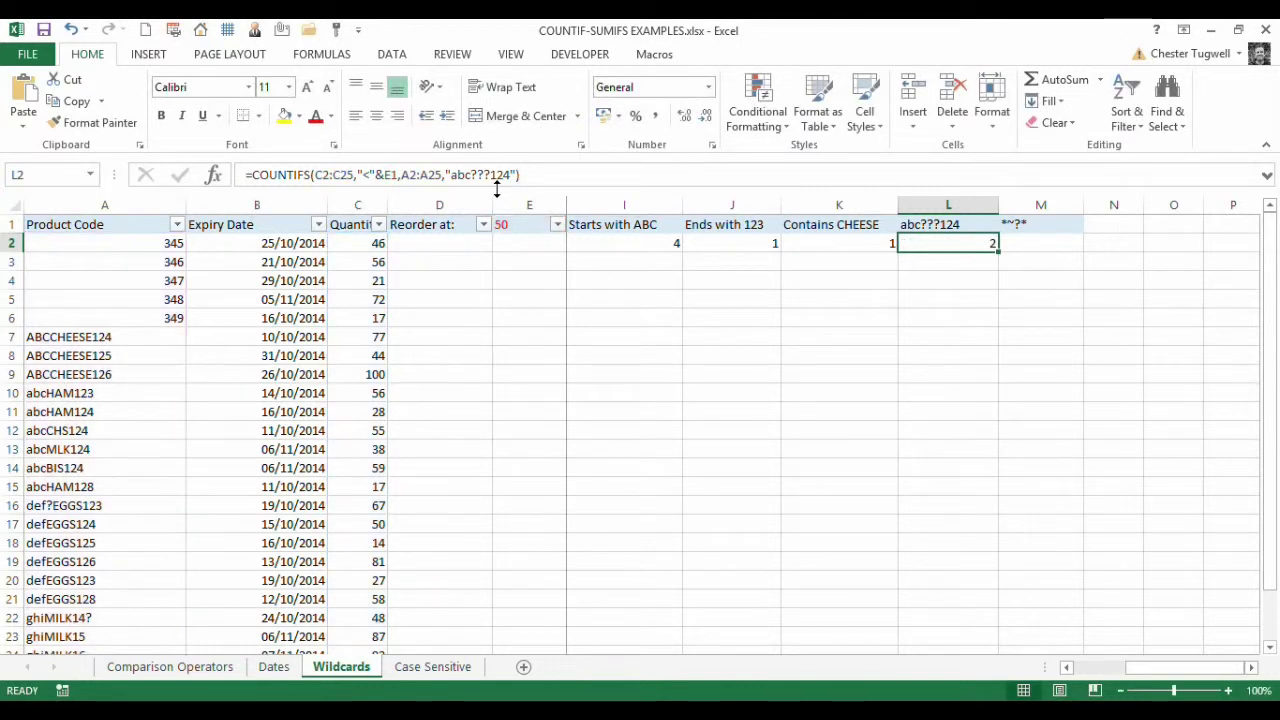
Filter Quantity below 50 and compare the product codes against the abc???124 pattern.
click(110, 341)
click(379, 225)
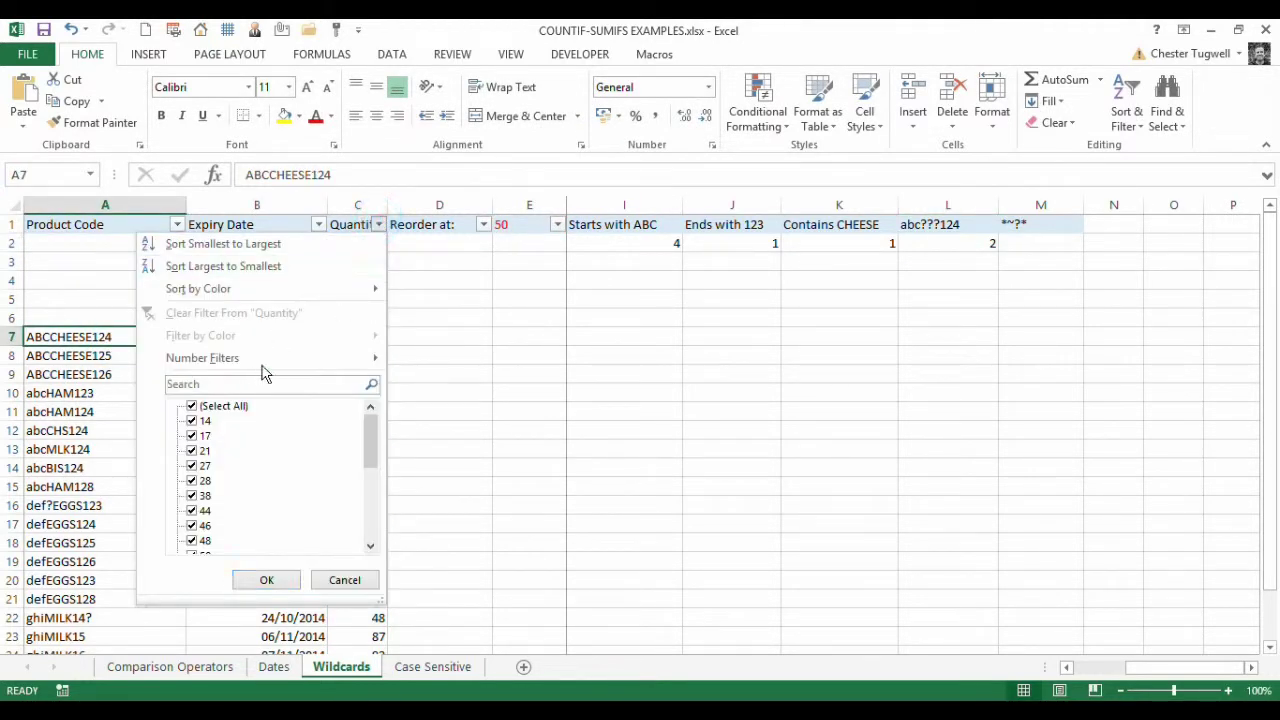
mouse_move(263, 358)
click(425, 451)
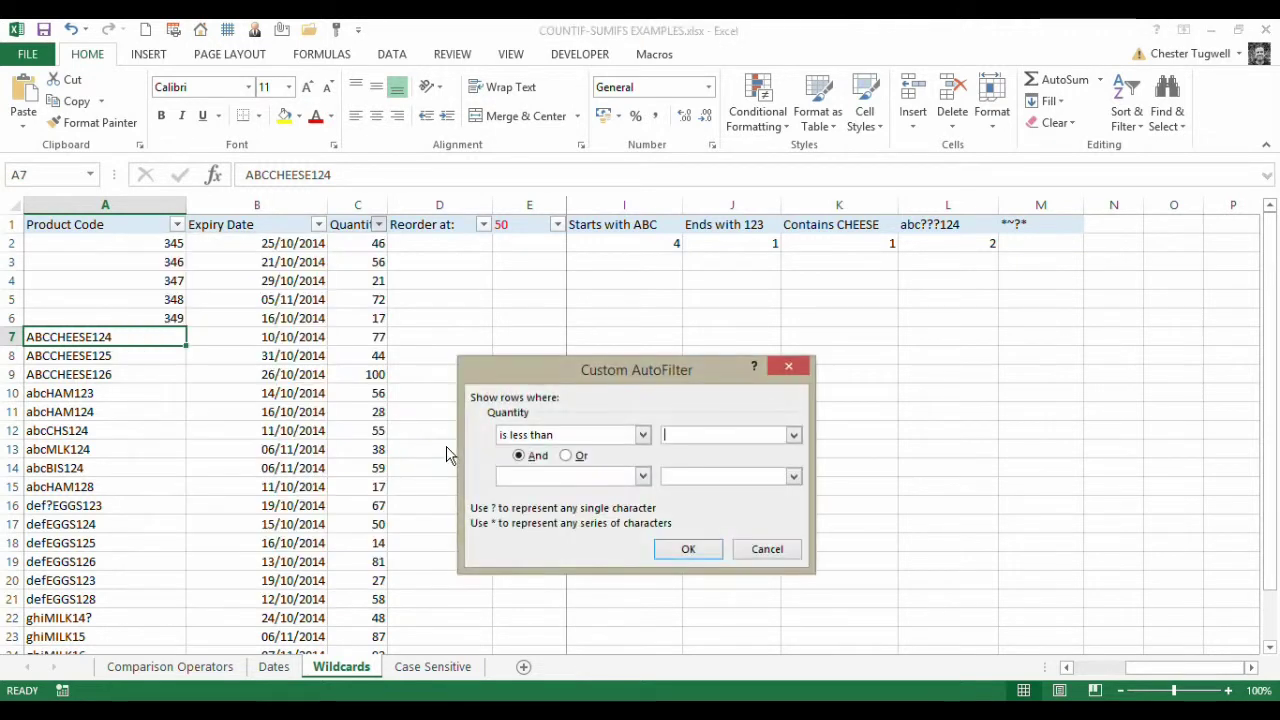
text(50)
key(Return)
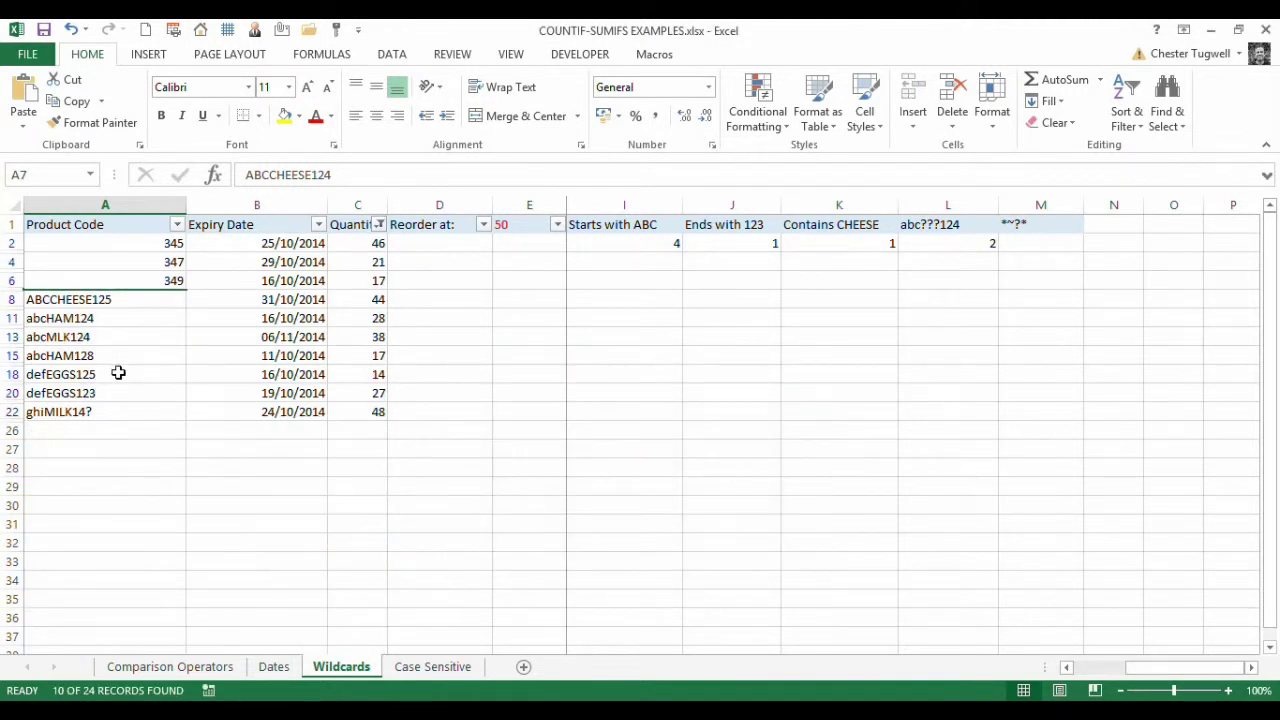
click(122, 358)
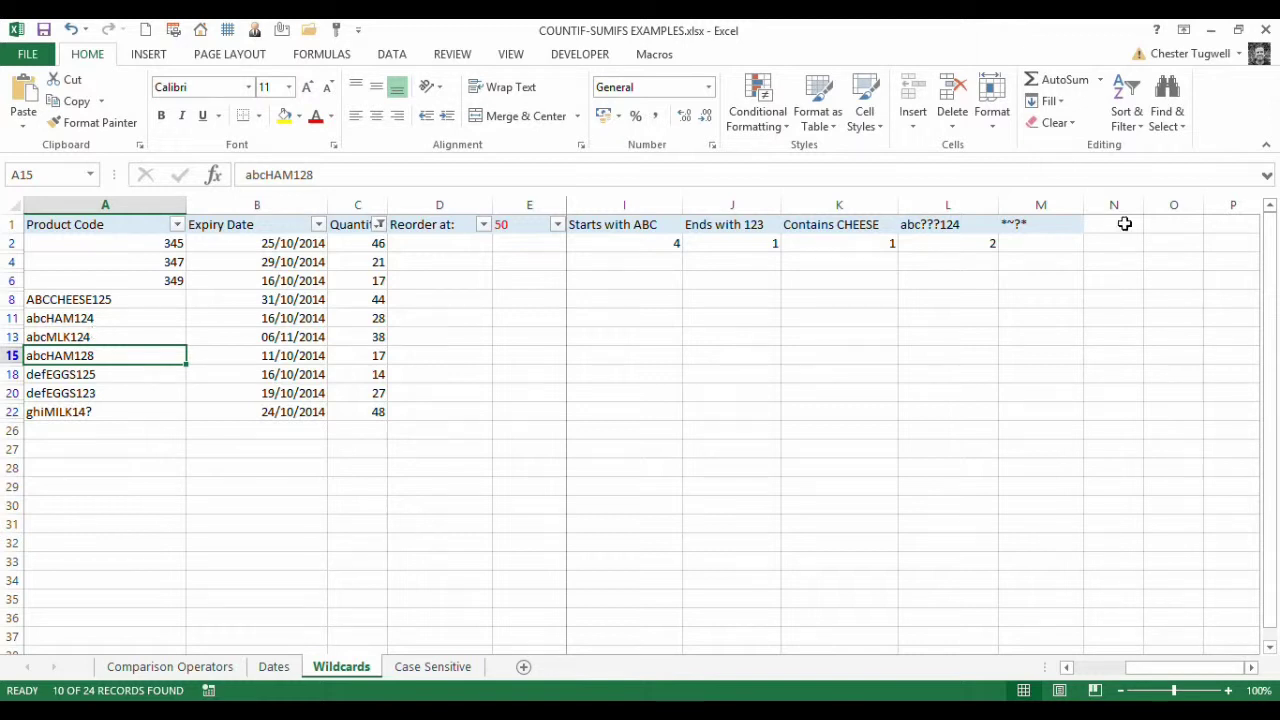
click(949, 246)
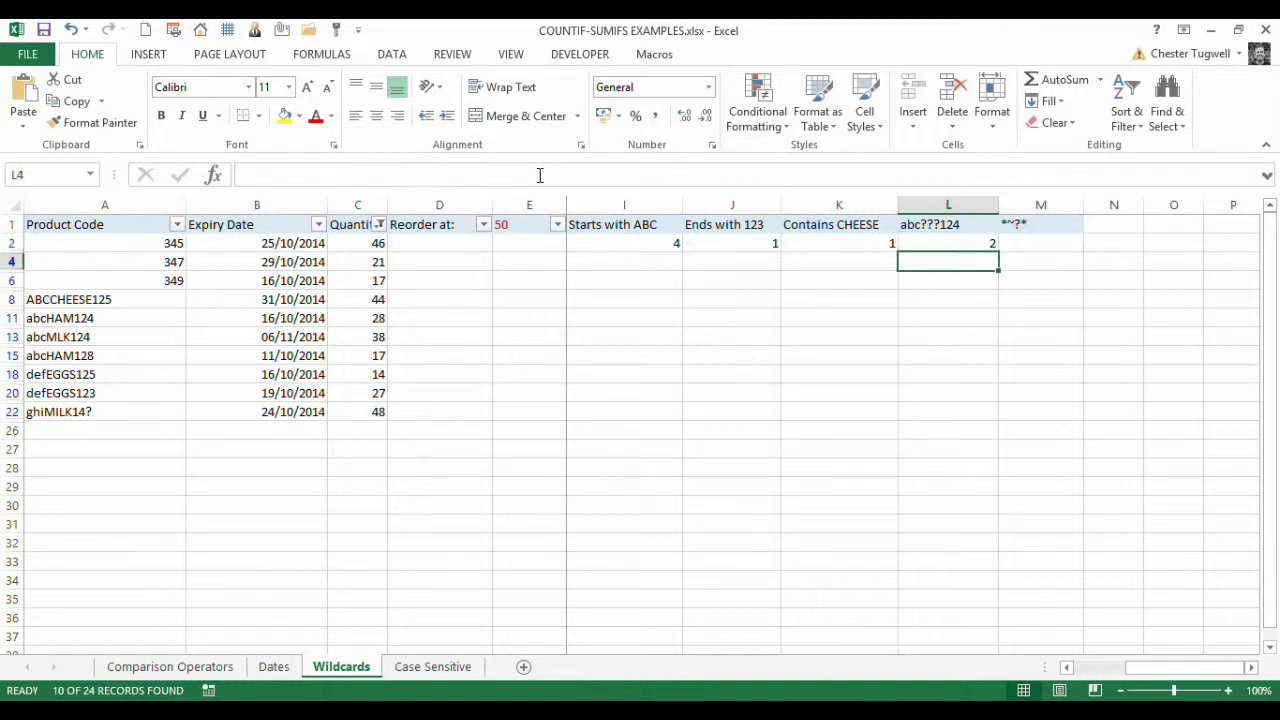
Select M2 and clear the Quantity filter so all rows show.
click(1026, 241)
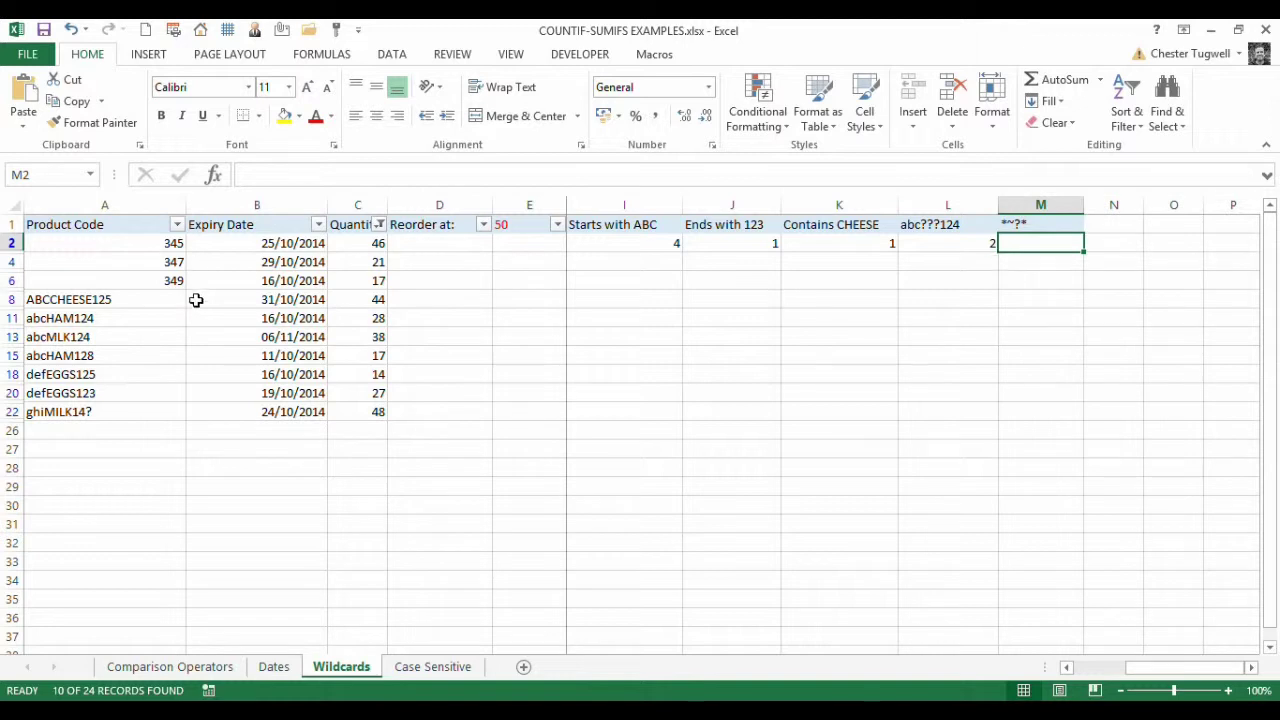
click(379, 224)
click(245, 313)
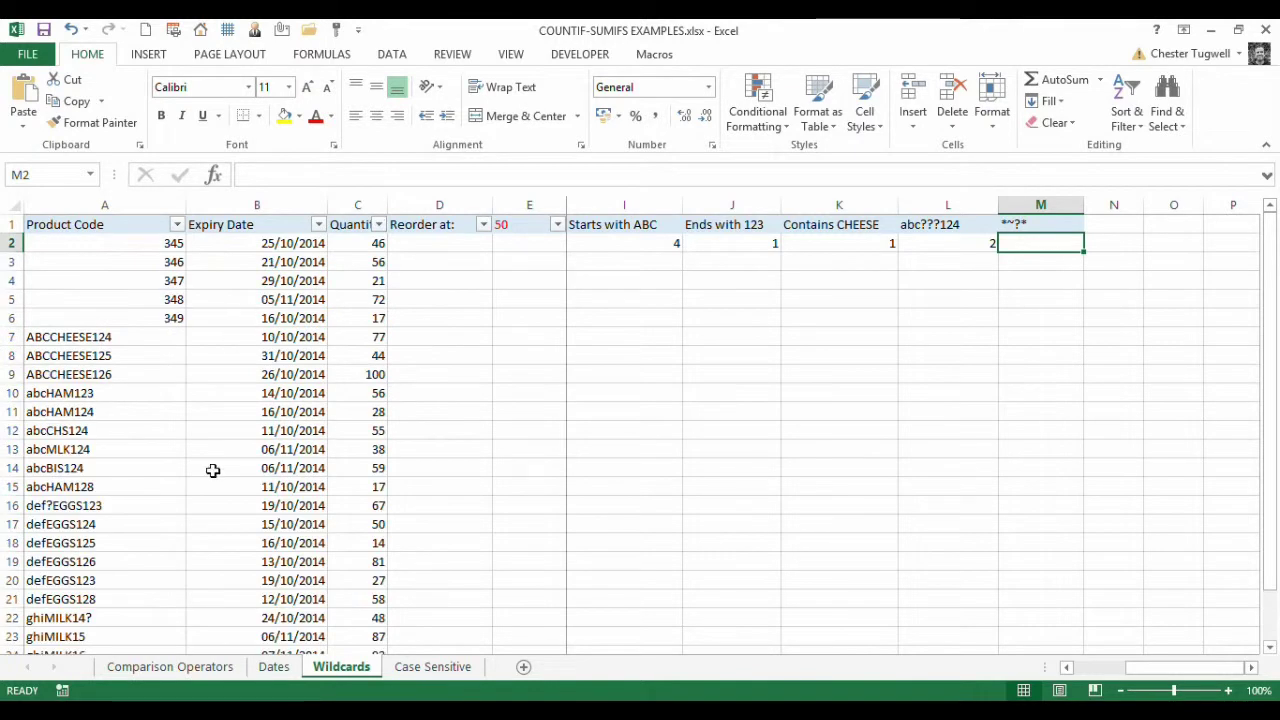
scroll(209, 449, down, 3)
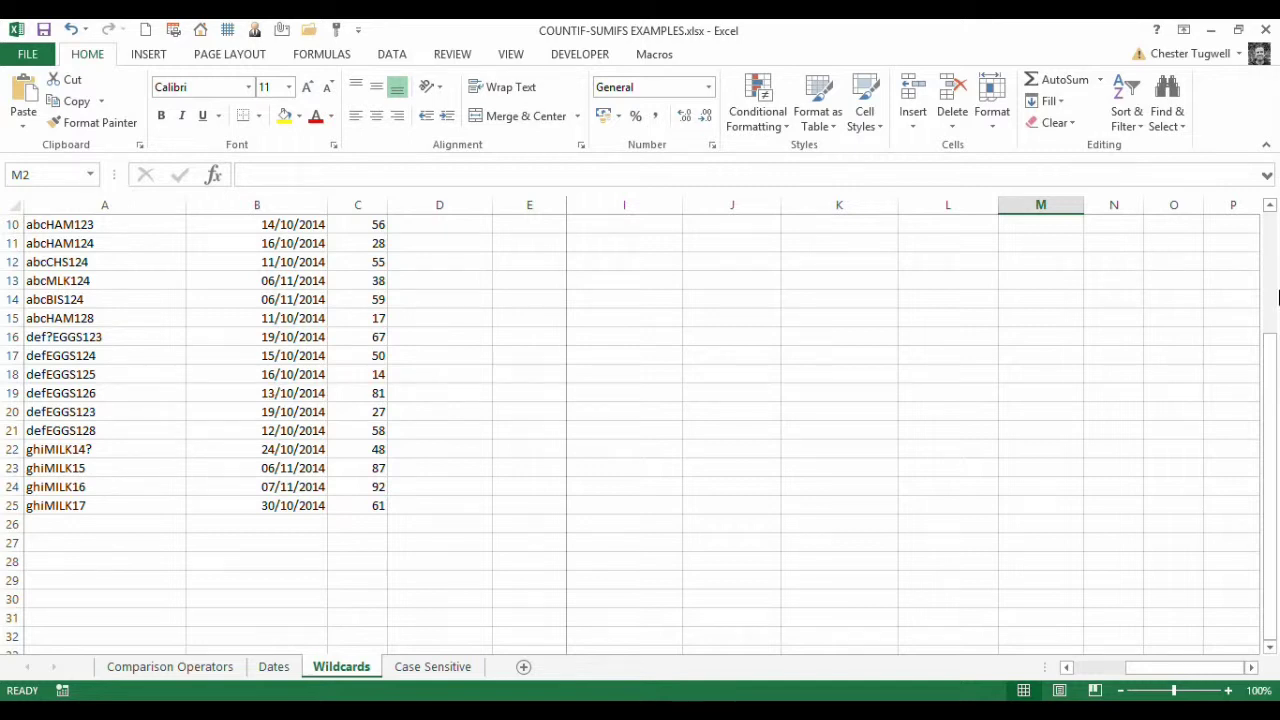
drag(1270, 342, 1270, 225)
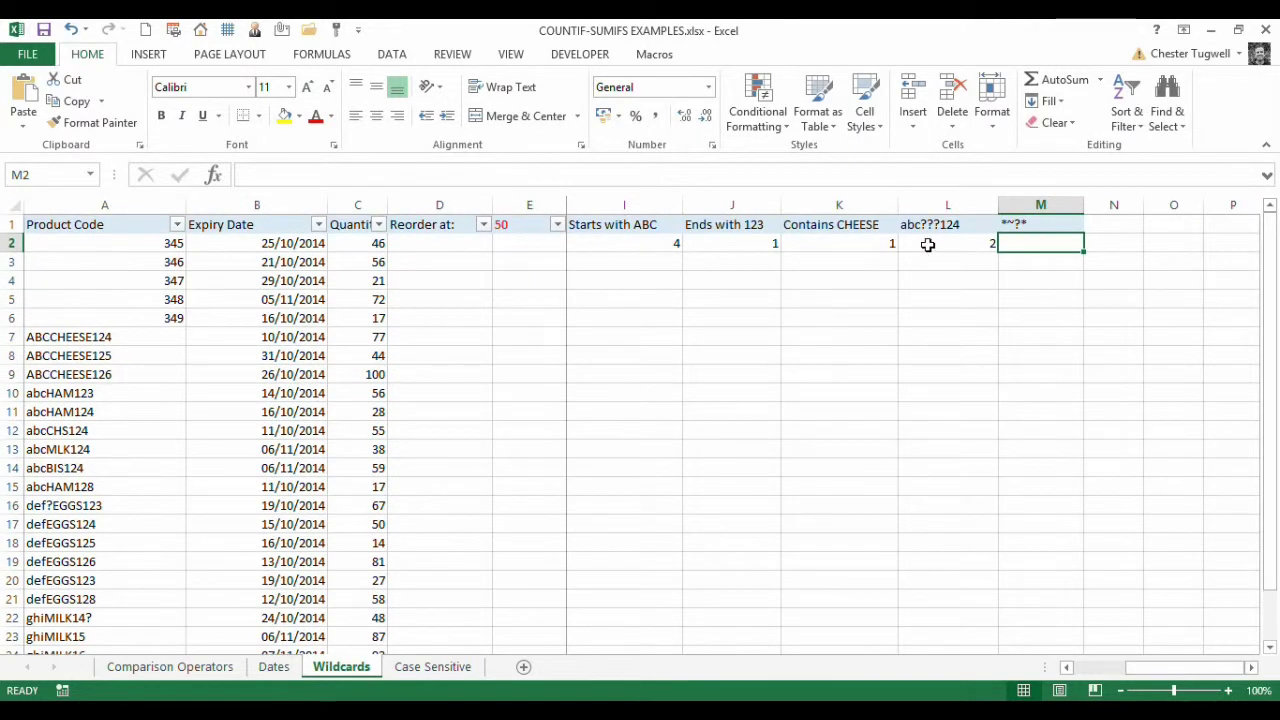
Review the K2 and L2 formulas and the product code ghiMILK14?
click(823, 246)
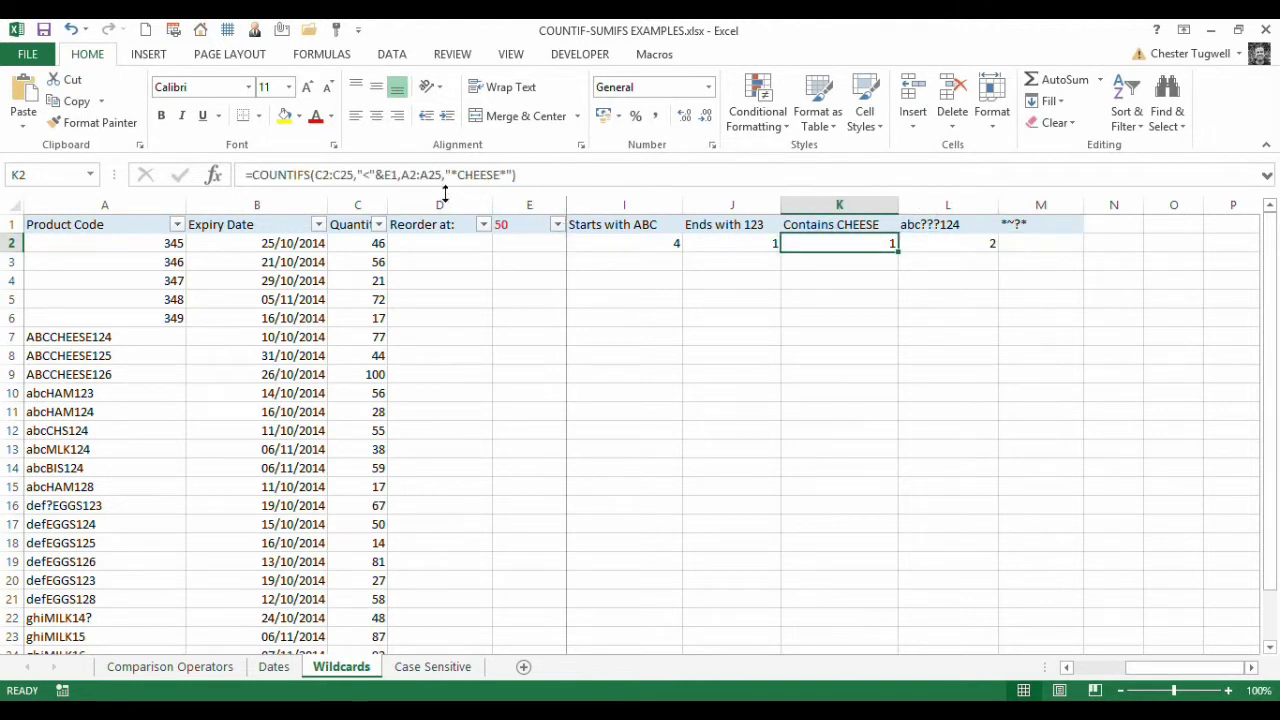
click(969, 253)
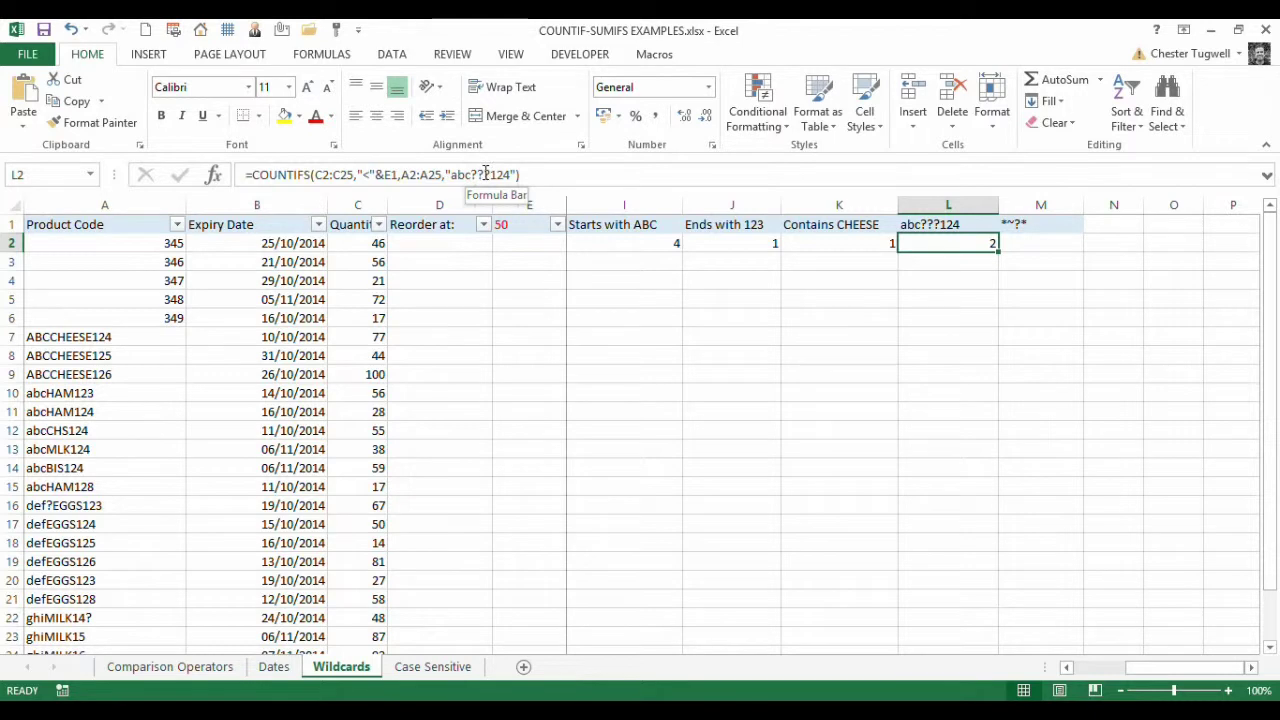
scroll(139, 563, down, 2)
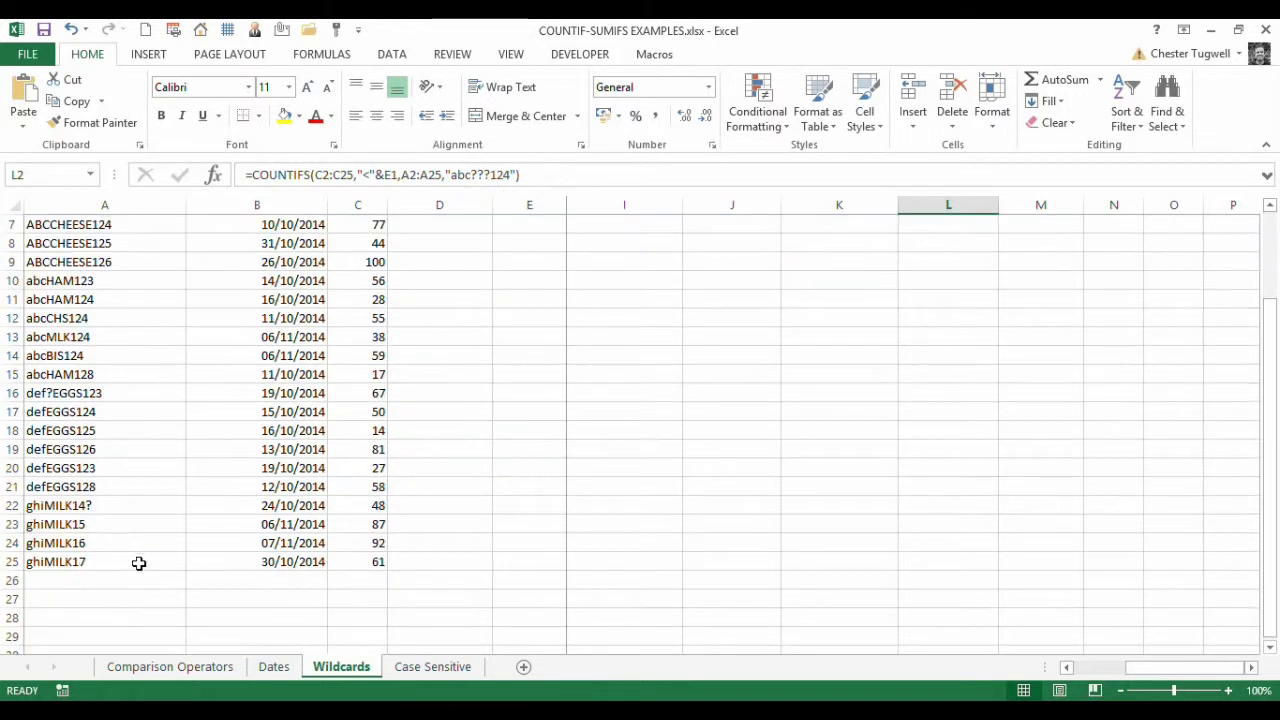
click(104, 505)
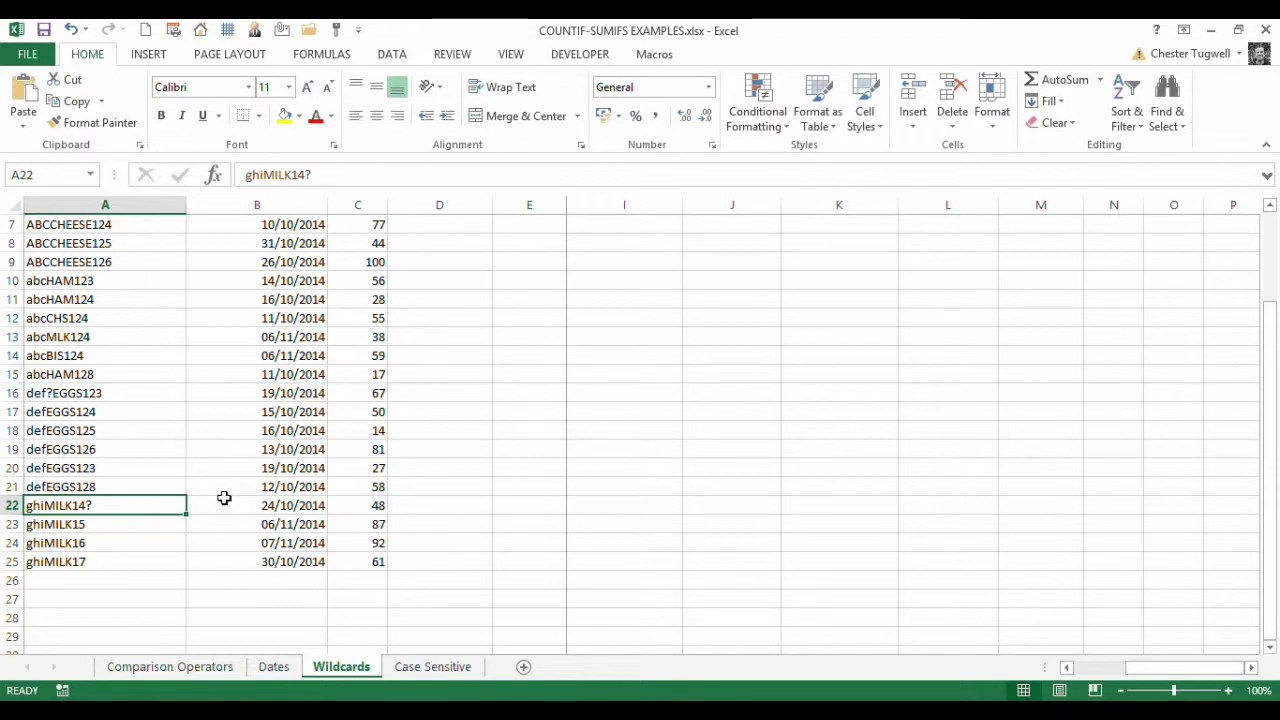
scroll(224, 497, up, 2)
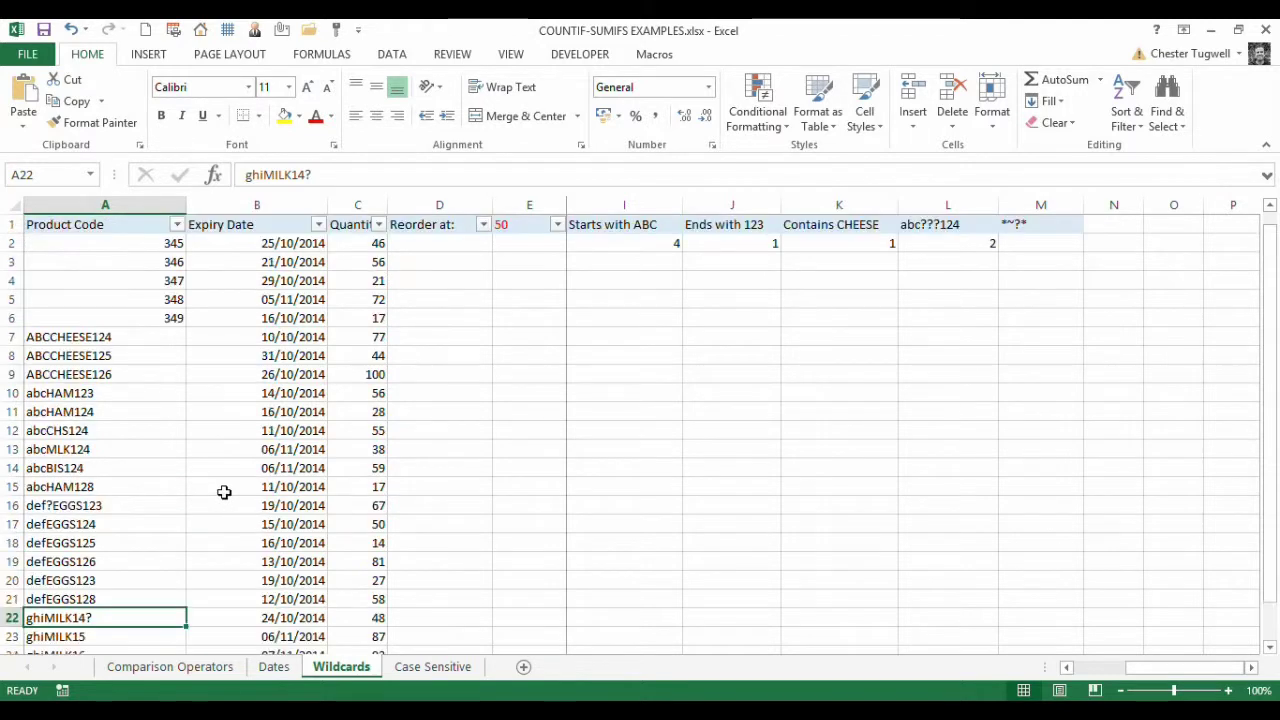
click(1020, 244)
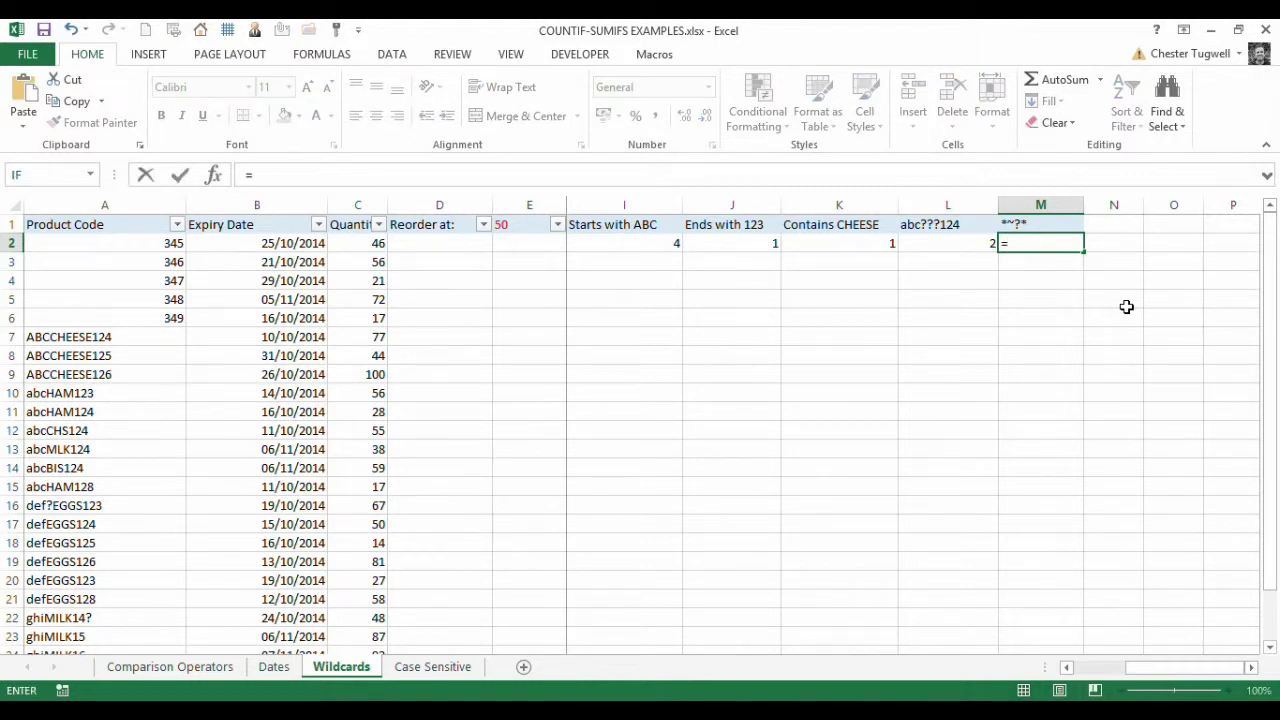
Put =COUNTIFS(C2:C25,"<"&E1,A2:A25,"*~?*") in M2 to count codes containing a literal question mark.
key(Escape)
text(=COUNTIFS(C2:C25,"<"&E1,A2:A25,"*"))
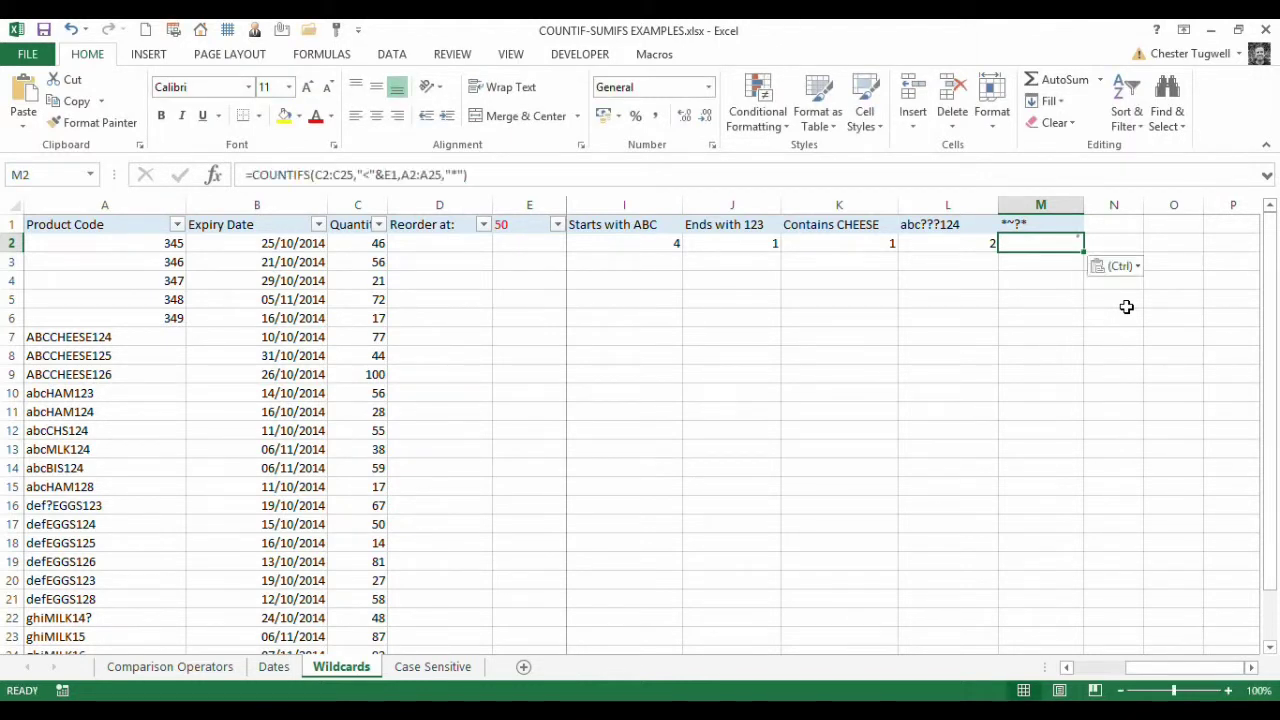
click(482, 174)
key(Left)
key(BackSpace)
key(BackSpace)
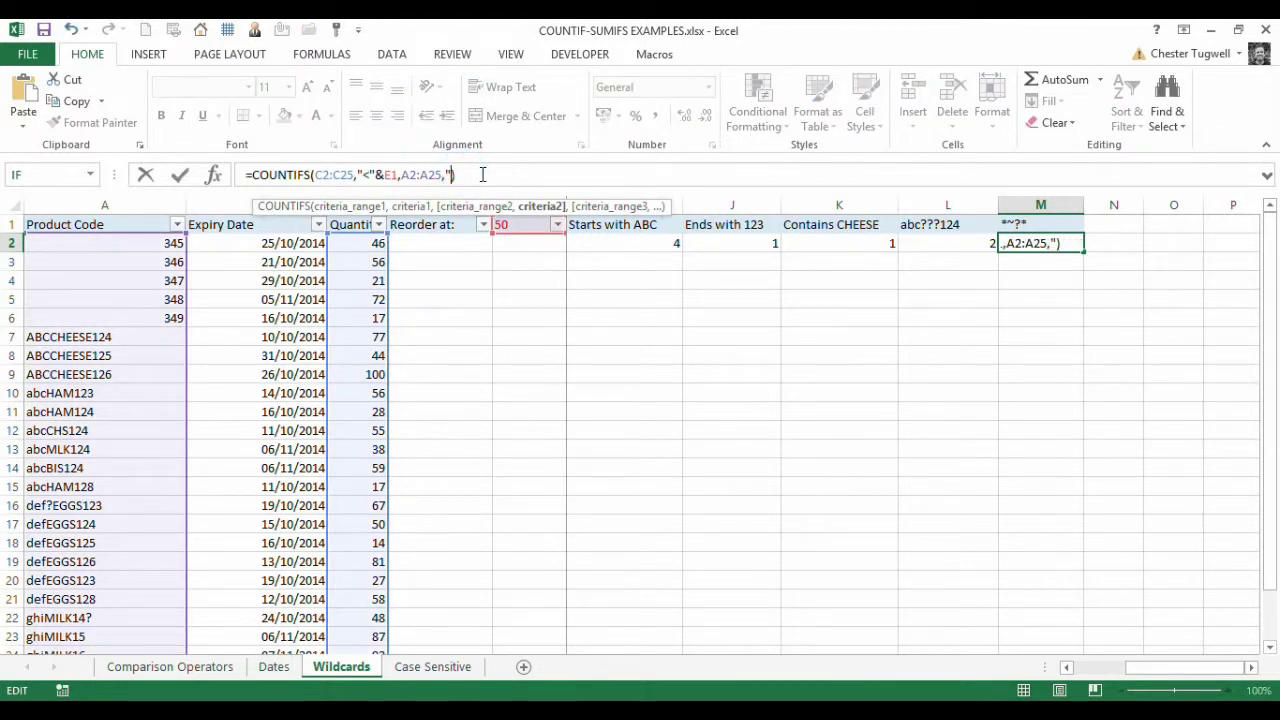
text(*")
text(~)
text(?)
text(*")
text())
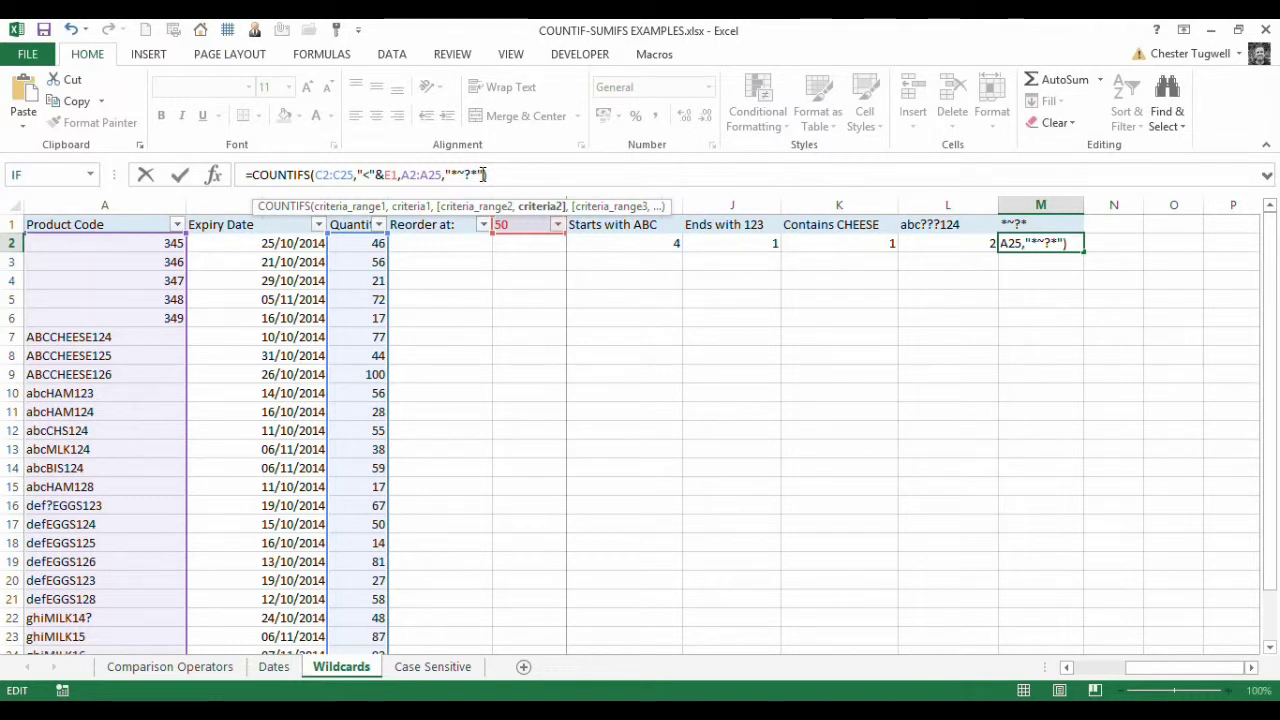
key(ctrl+Return)
scroll(247, 481, down, 2)
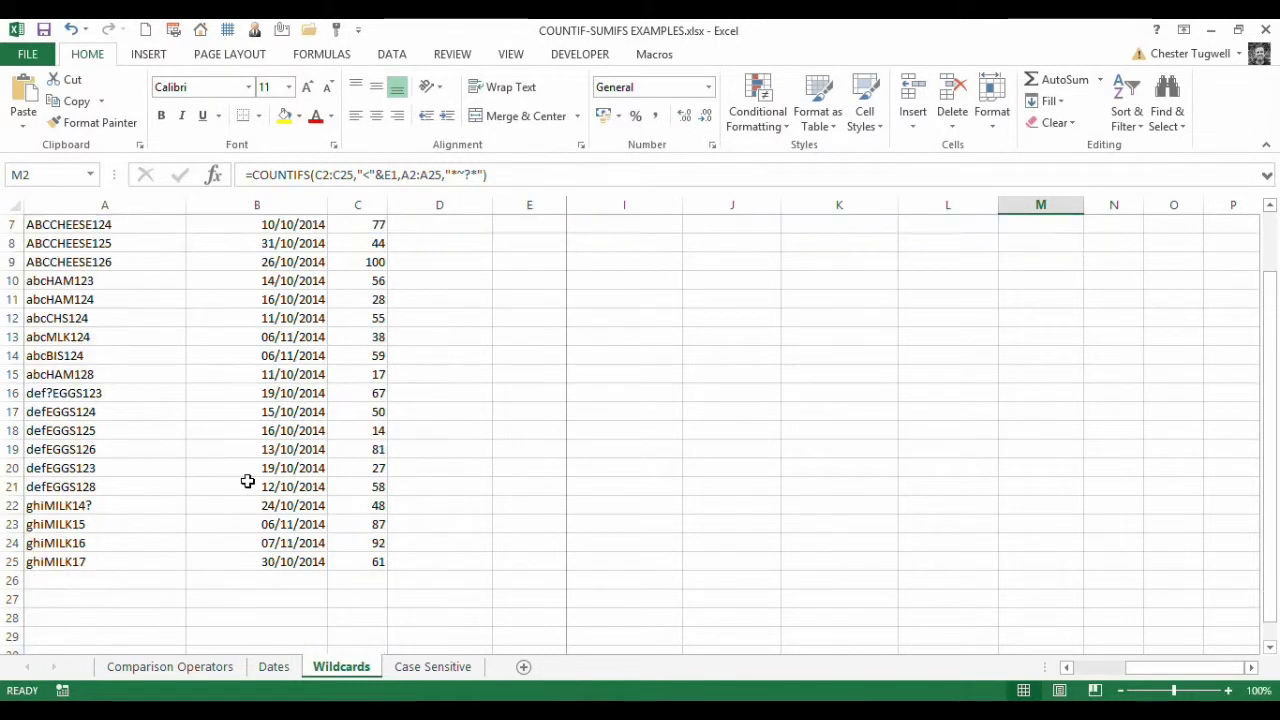
Change the product code in A11 from abcHAM124 to abcHA?M124.
click(103, 411)
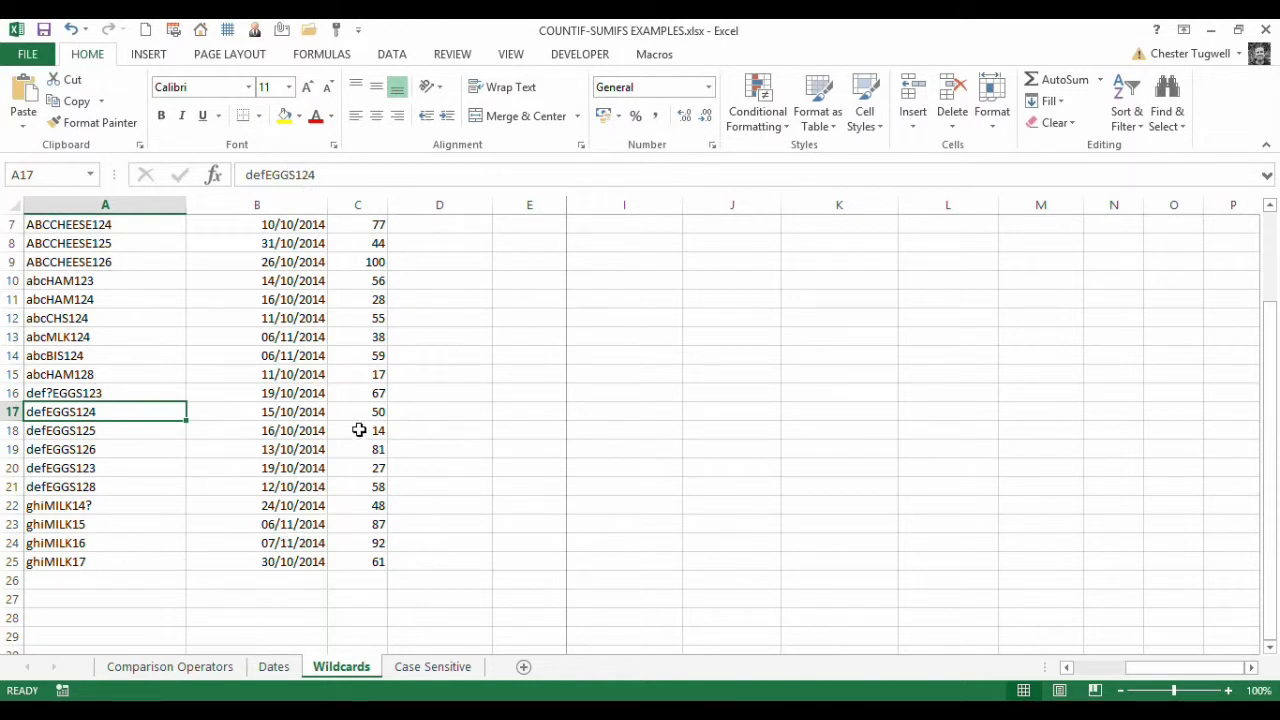
click(70, 303)
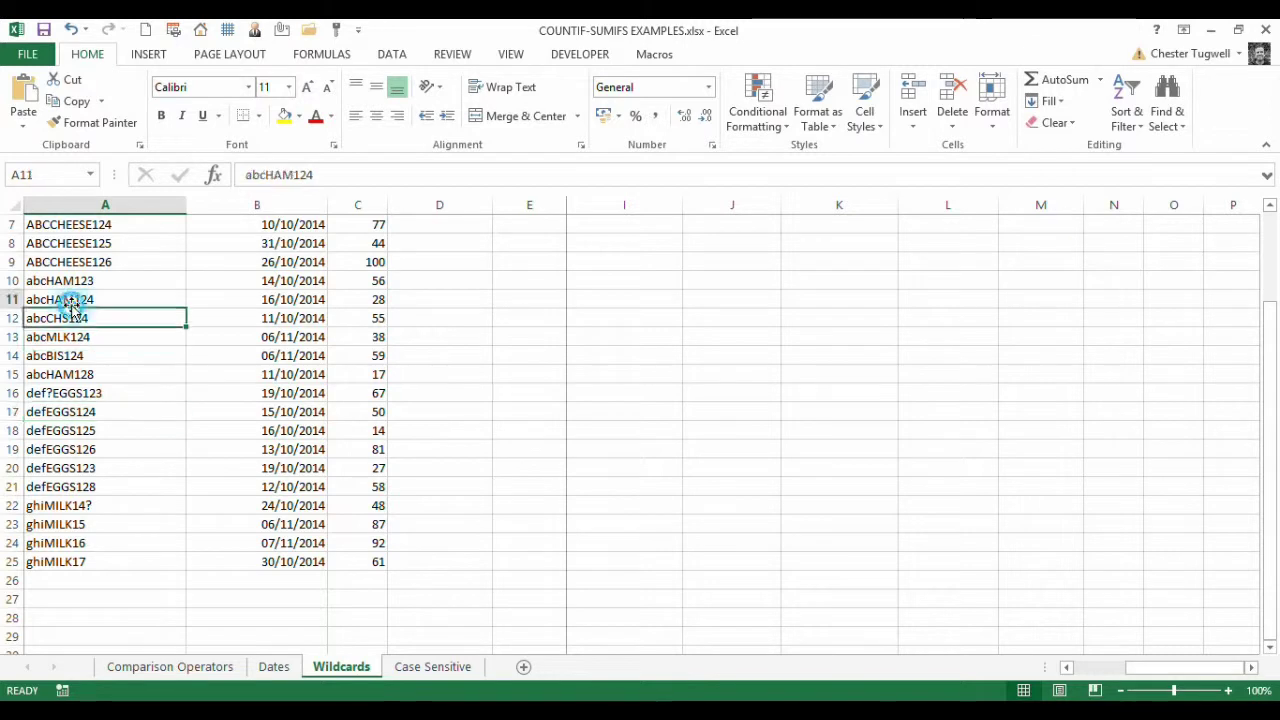
click(290, 175)
text(?)
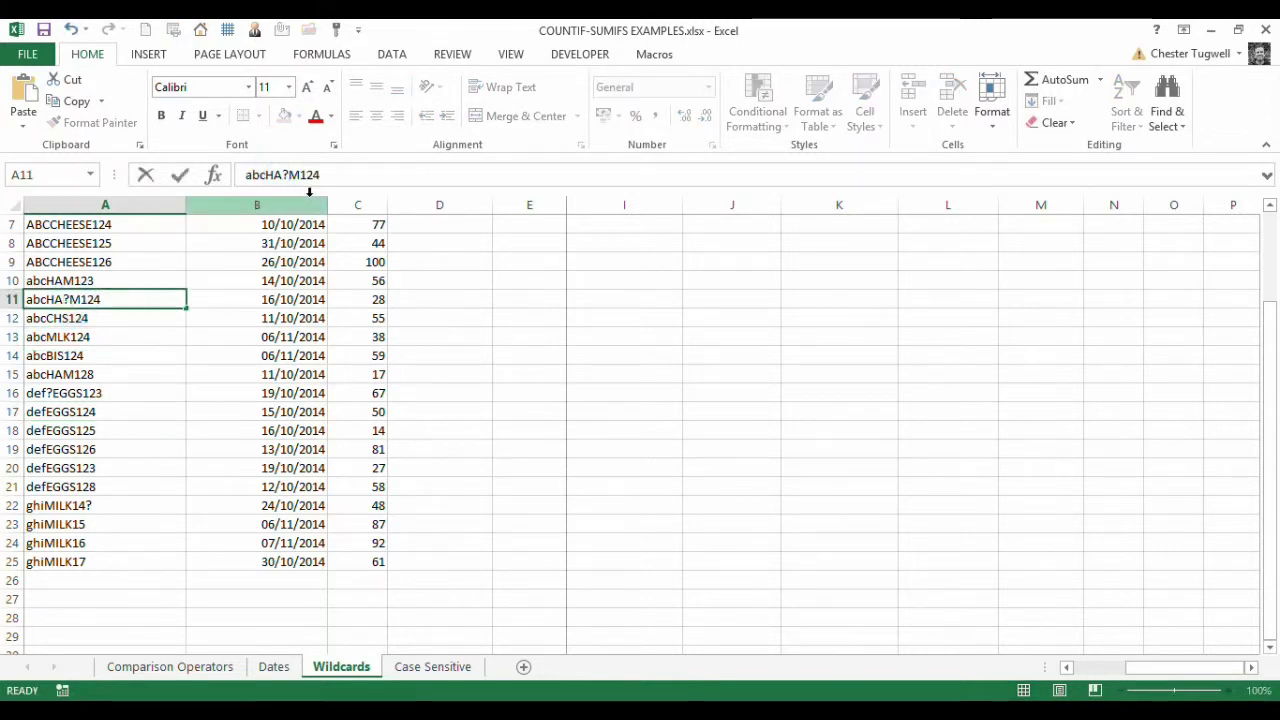
key(Return)
drag(1272, 315, 1270, 306)
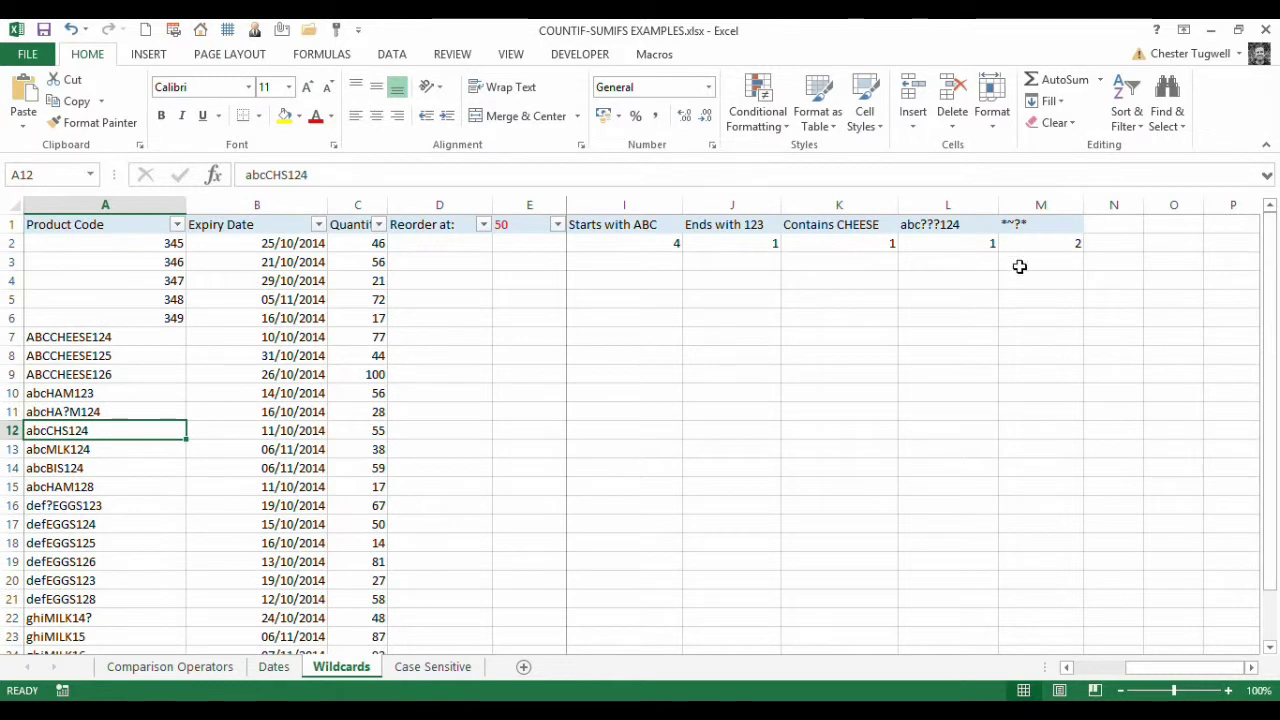